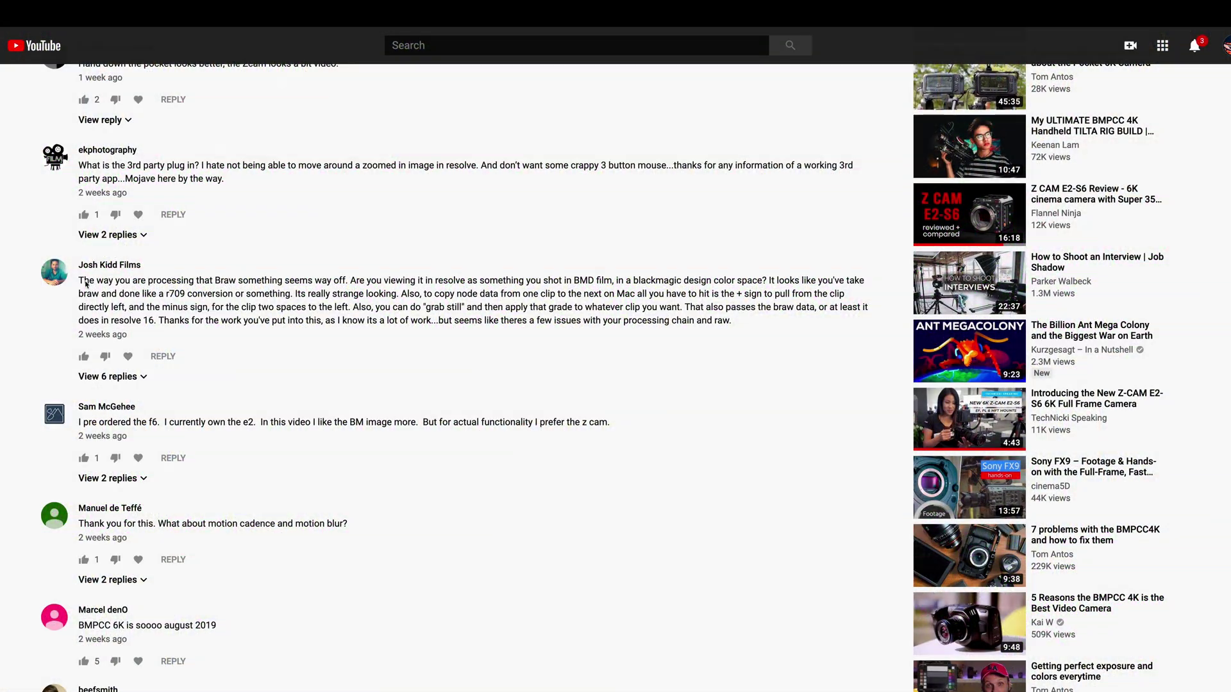
Step: Highlight the comment's first sentence, then the phrase 'like a r709 conversion'
drag(80, 280, 348, 280)
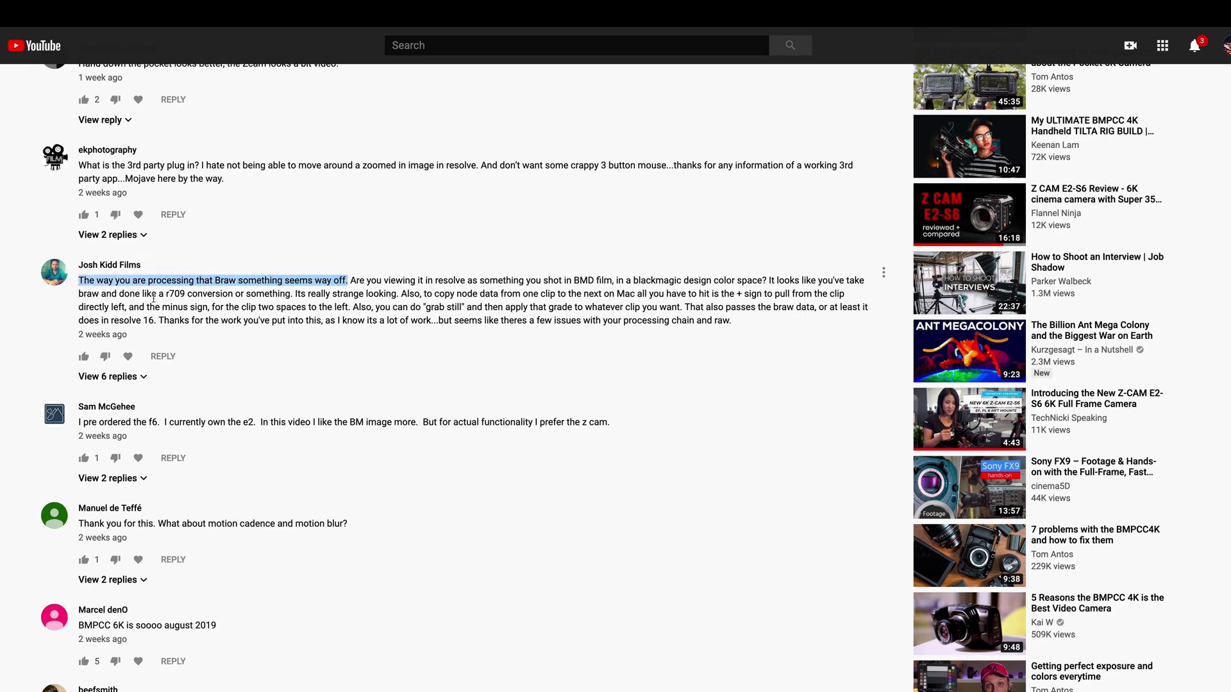
drag(142, 293, 228, 294)
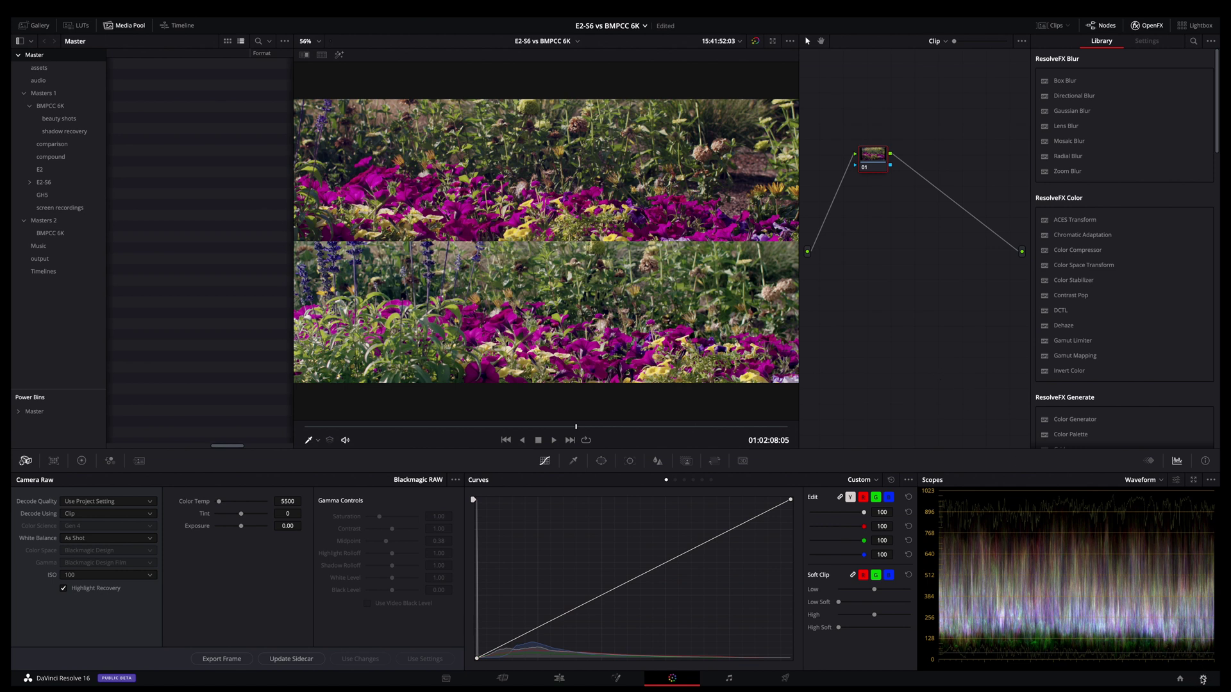
Step: In Project Settings Color Management, change colour science from YRGB Color Managed to DaVinci YRGB and save
click(1203, 679)
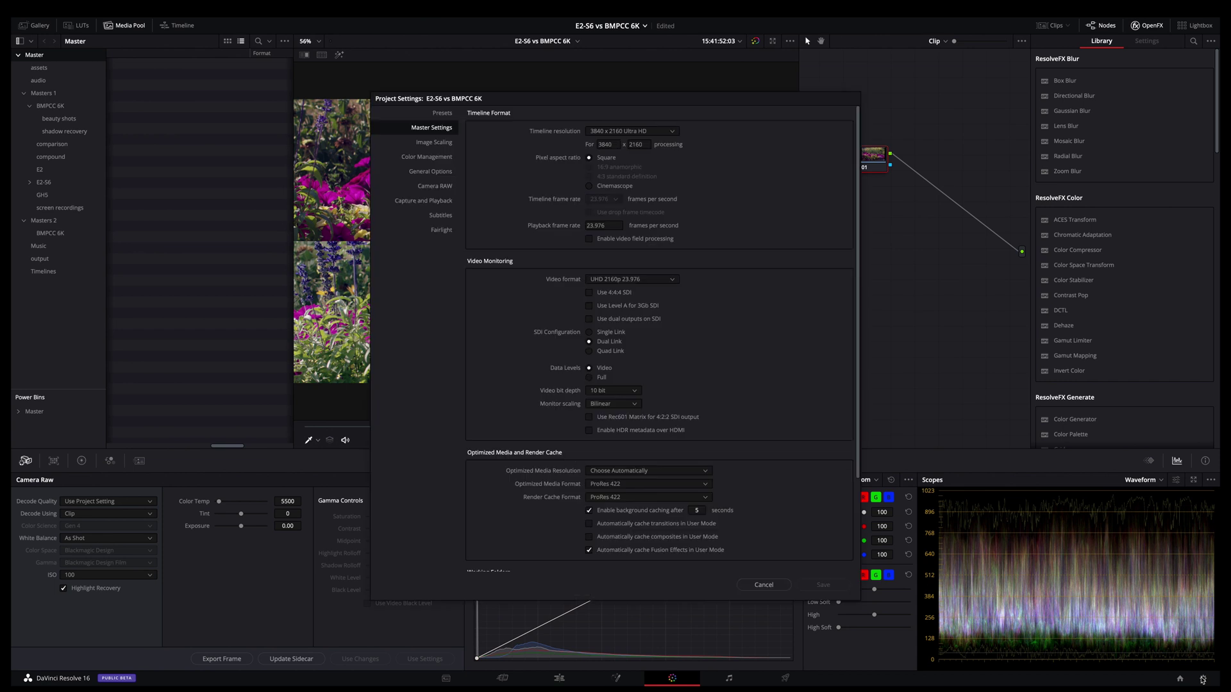
click(431, 158)
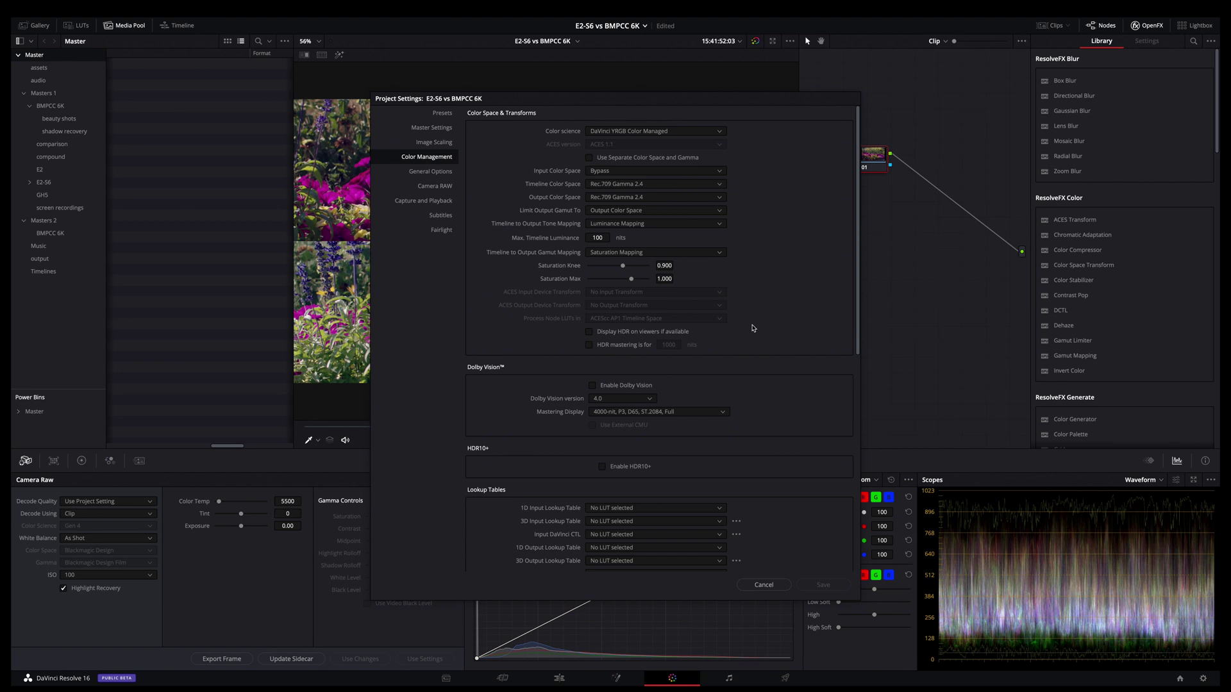
click(623, 130)
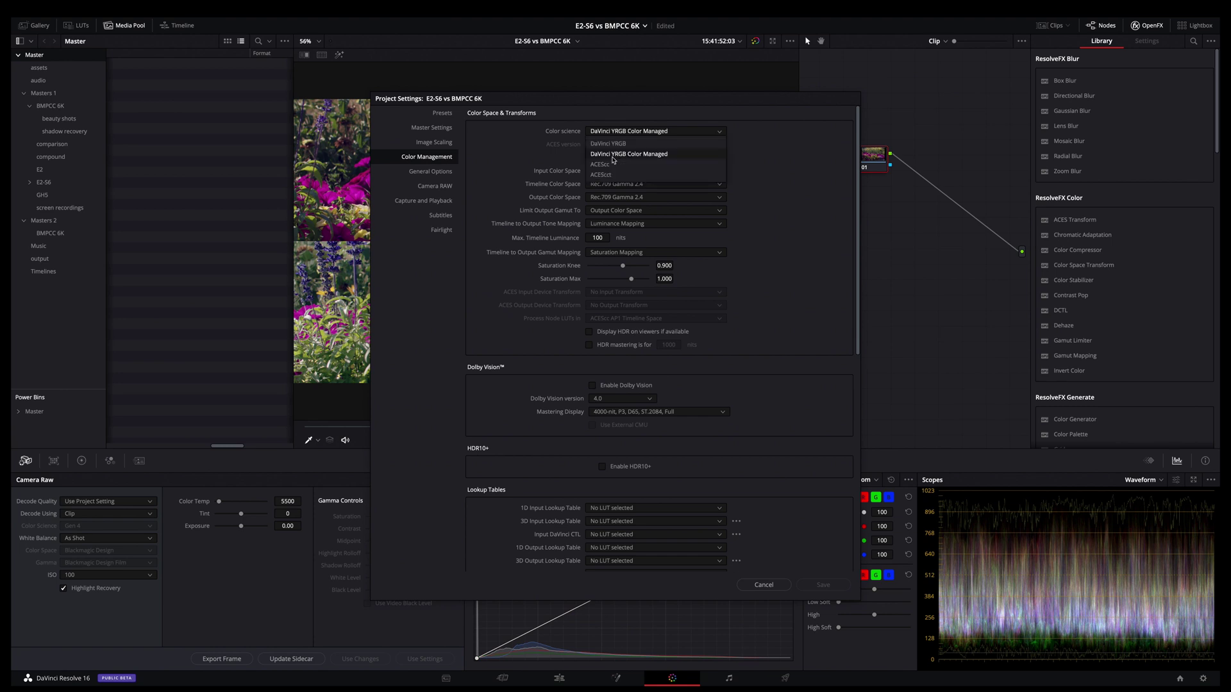
click(548, 163)
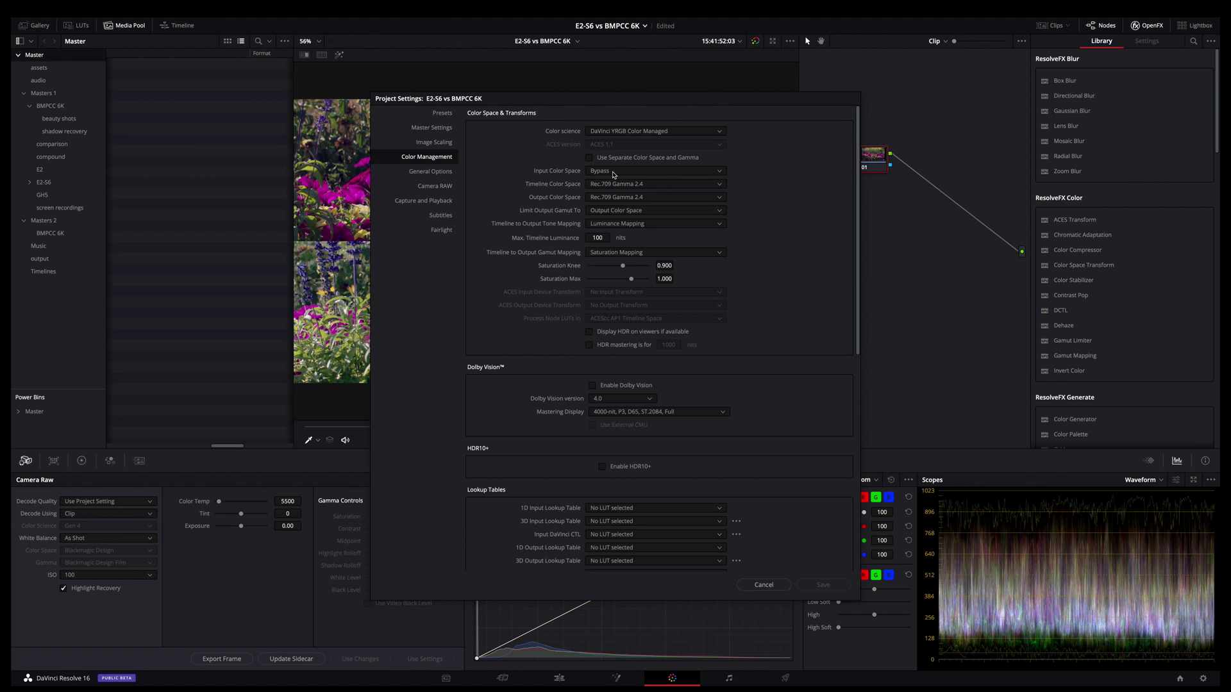
click(612, 131)
click(612, 144)
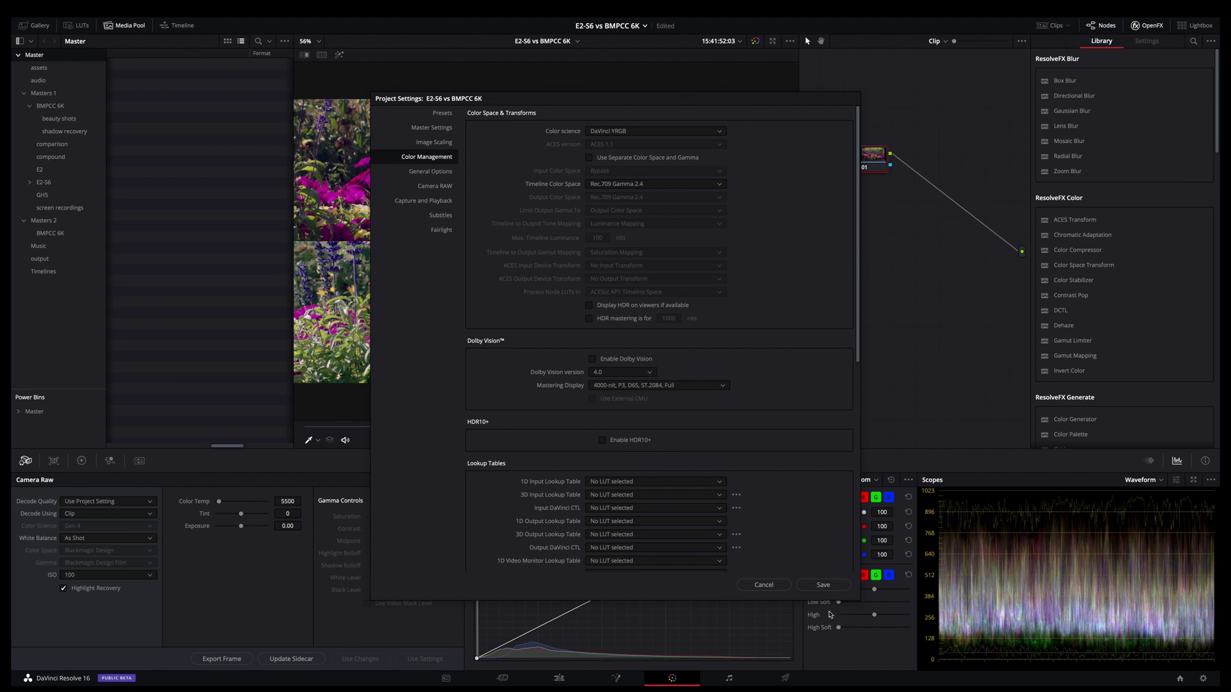
click(823, 585)
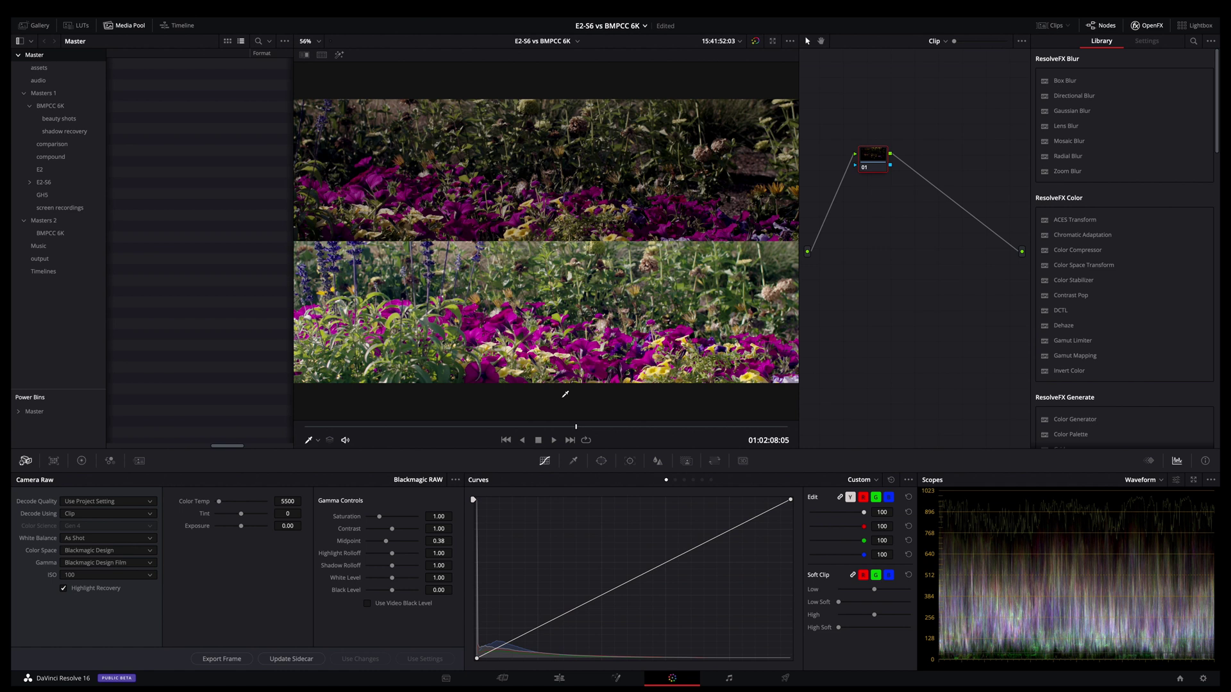
Step: On the Media page, preview clip A008_08181550_C013.braw from the BMPCC 6K folder
click(445, 678)
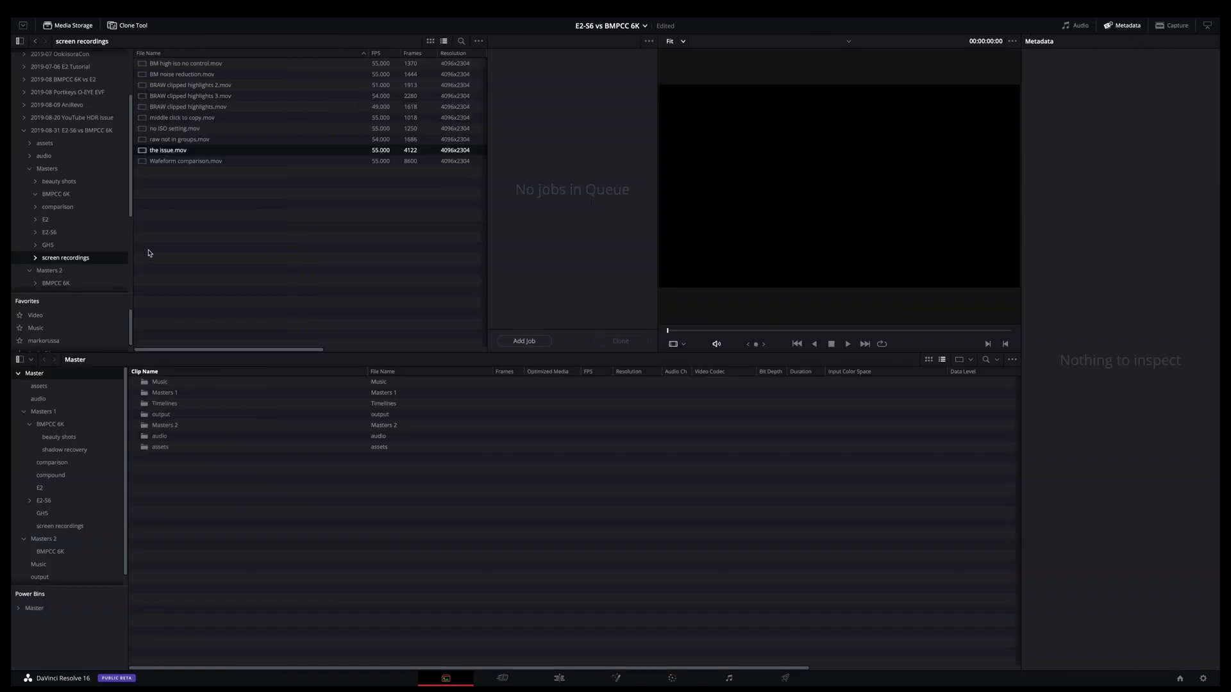
click(55, 194)
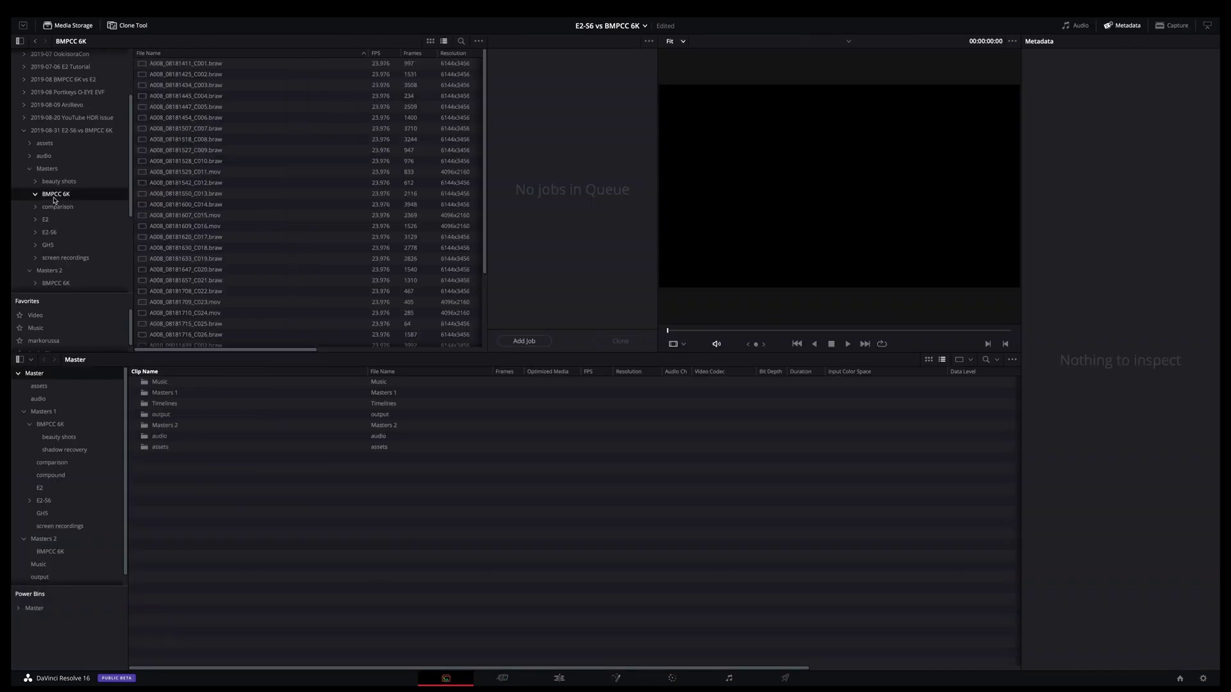
click(185, 195)
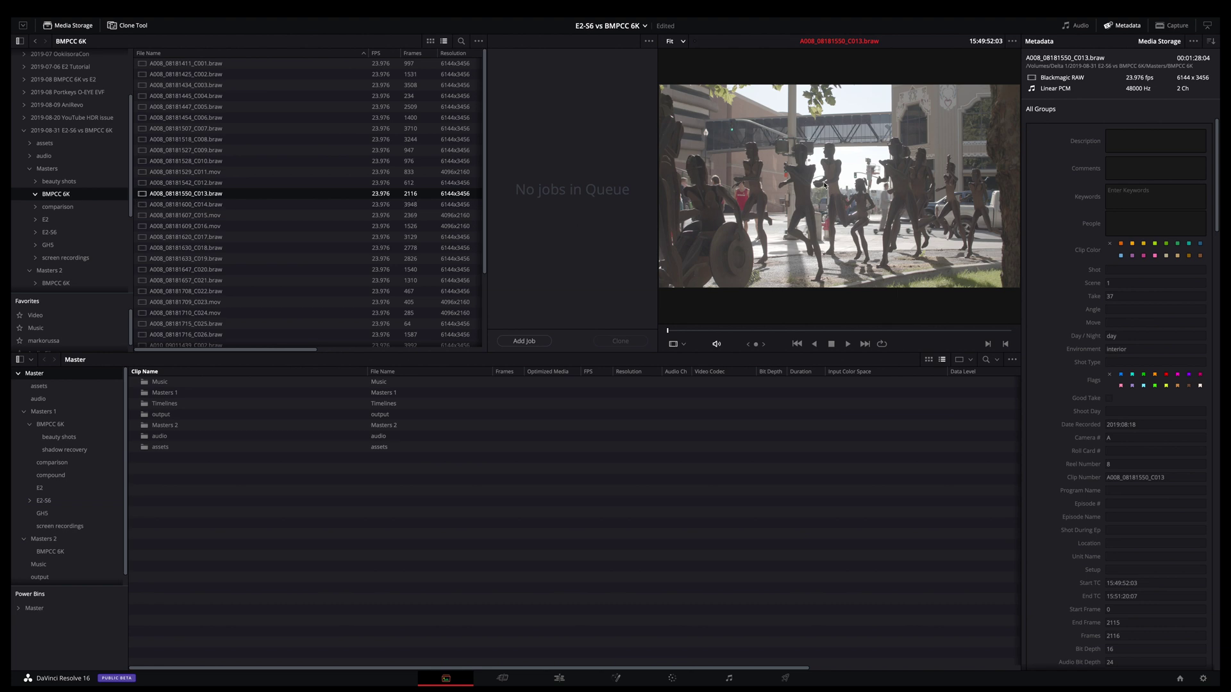
Step: Set colour science to DaVinci YRGB Color Managed, save, and return to the Color page
key(shift+9)
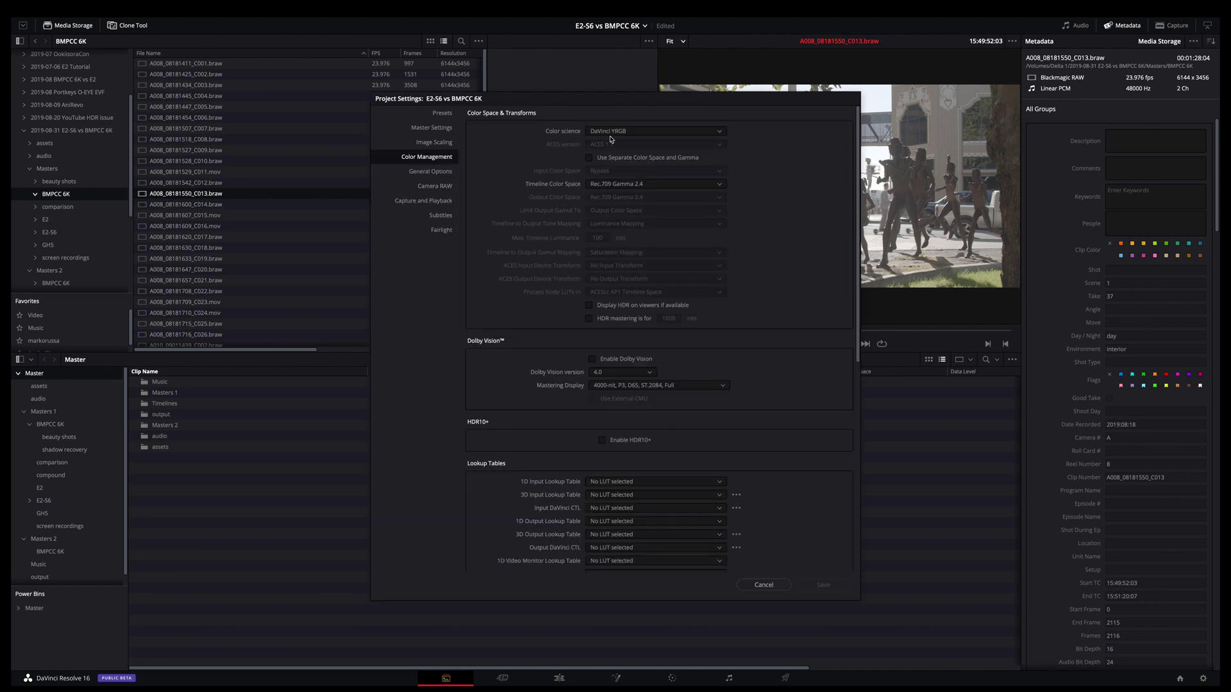
click(609, 132)
click(609, 157)
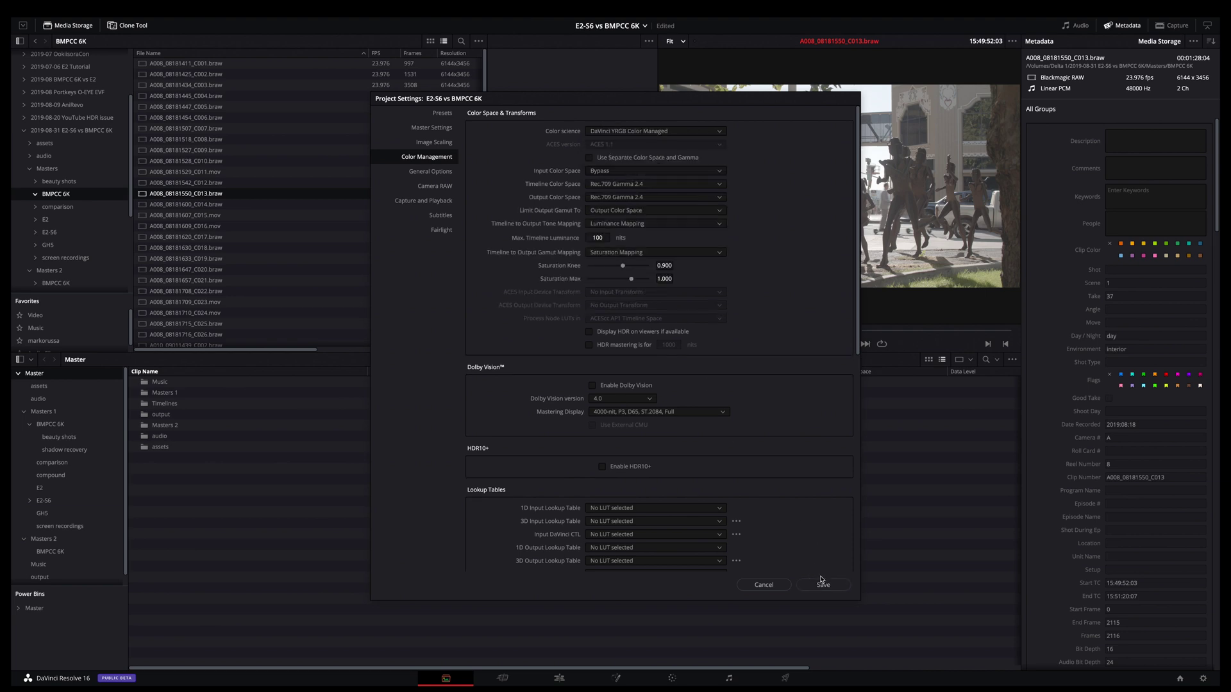
key(Return)
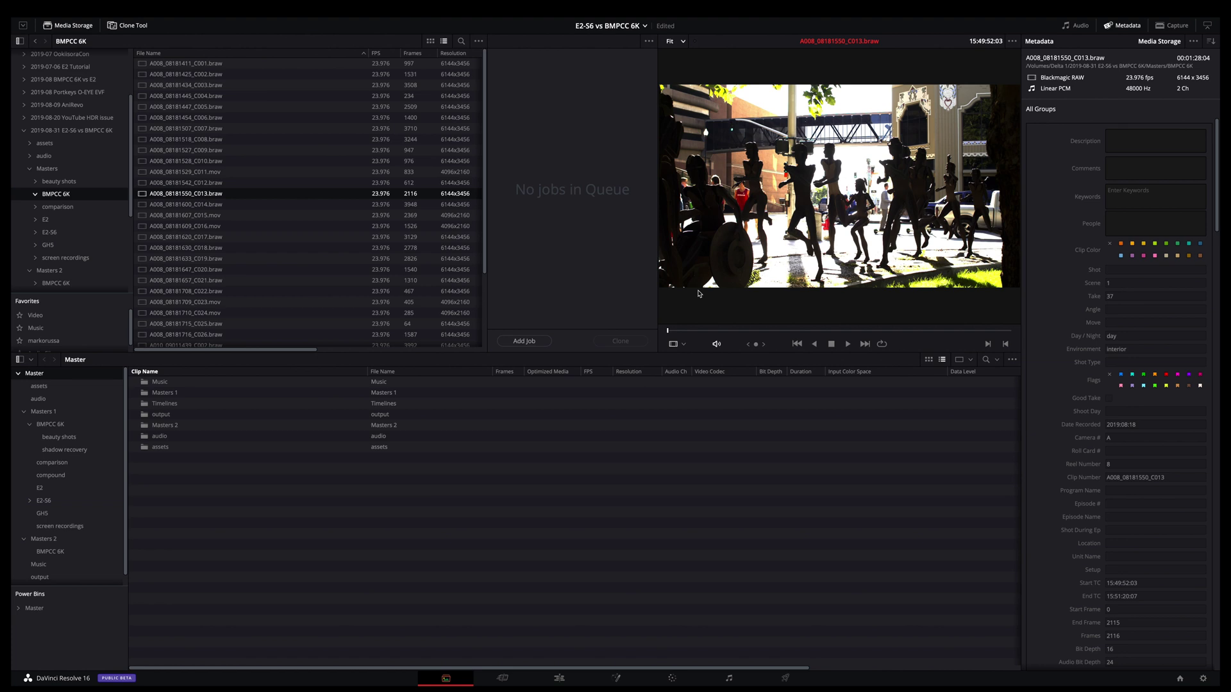
click(671, 678)
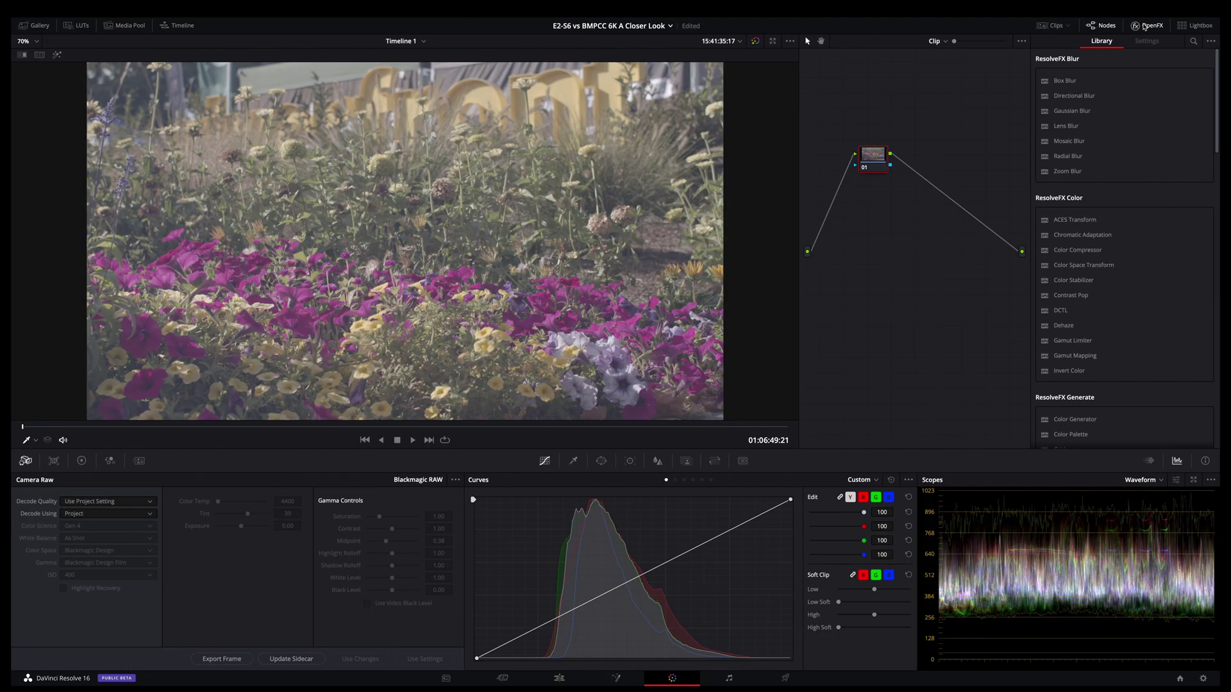
Step: Close the effects library and switch this project's colour science to DaVinci YRGB Color Managed
click(1144, 26)
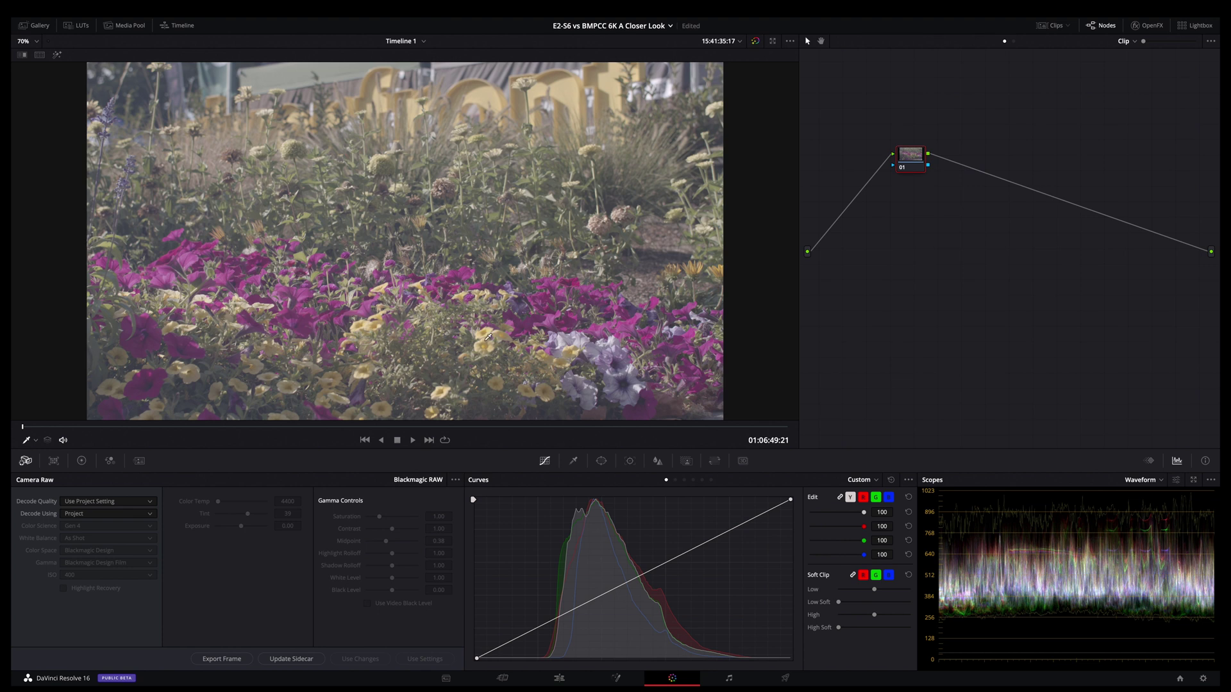
key(shift+9)
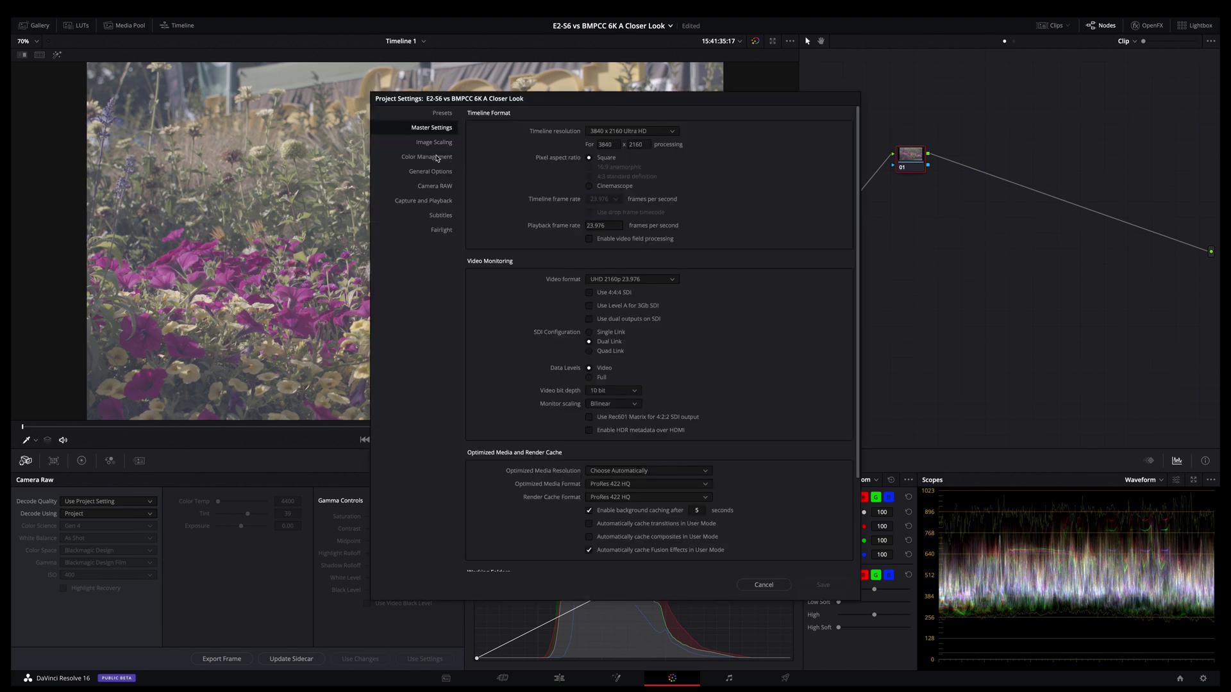
click(616, 134)
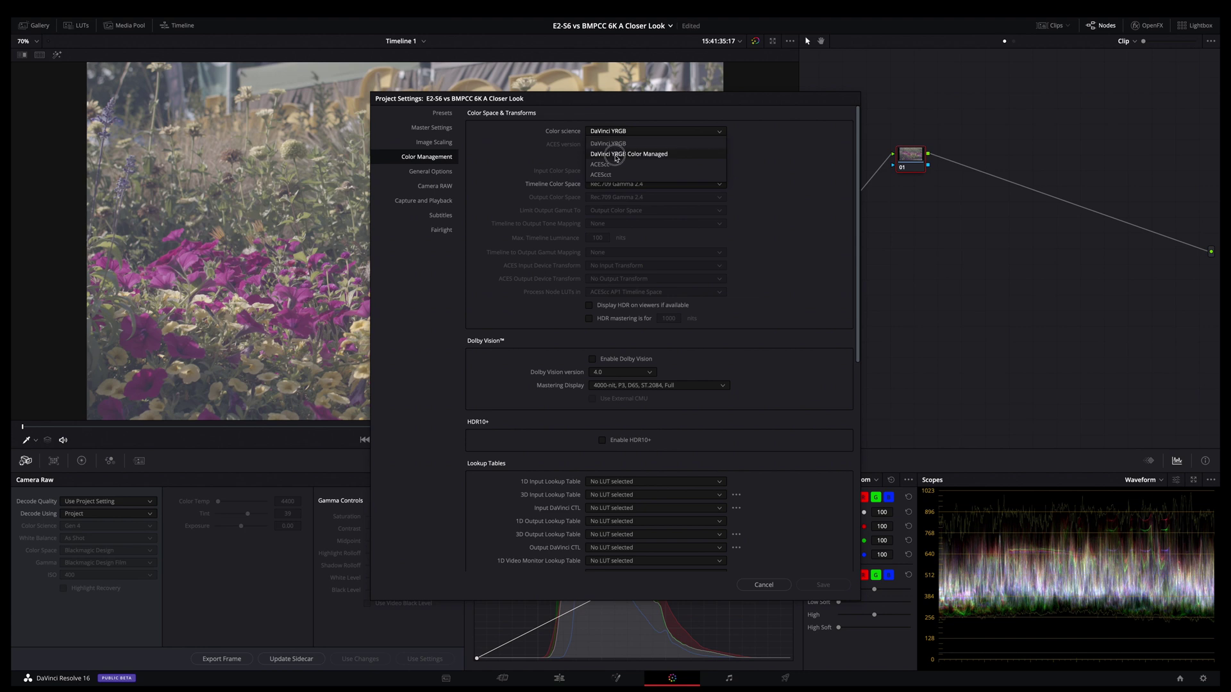
click(617, 158)
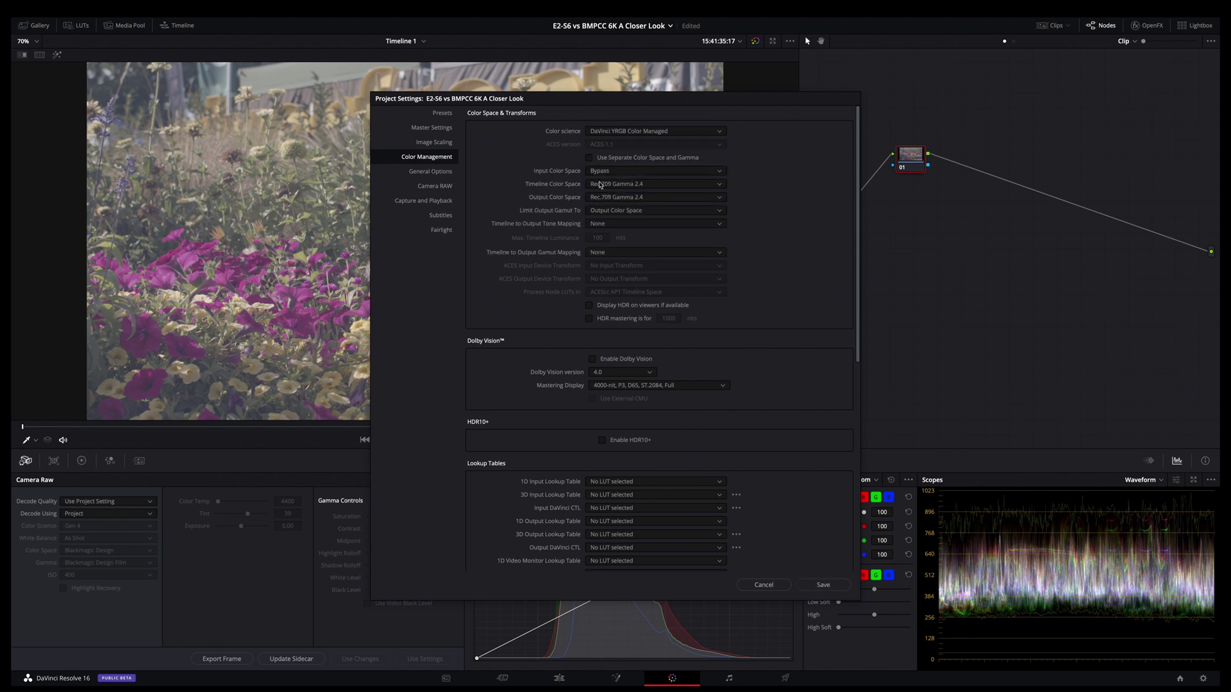
click(824, 585)
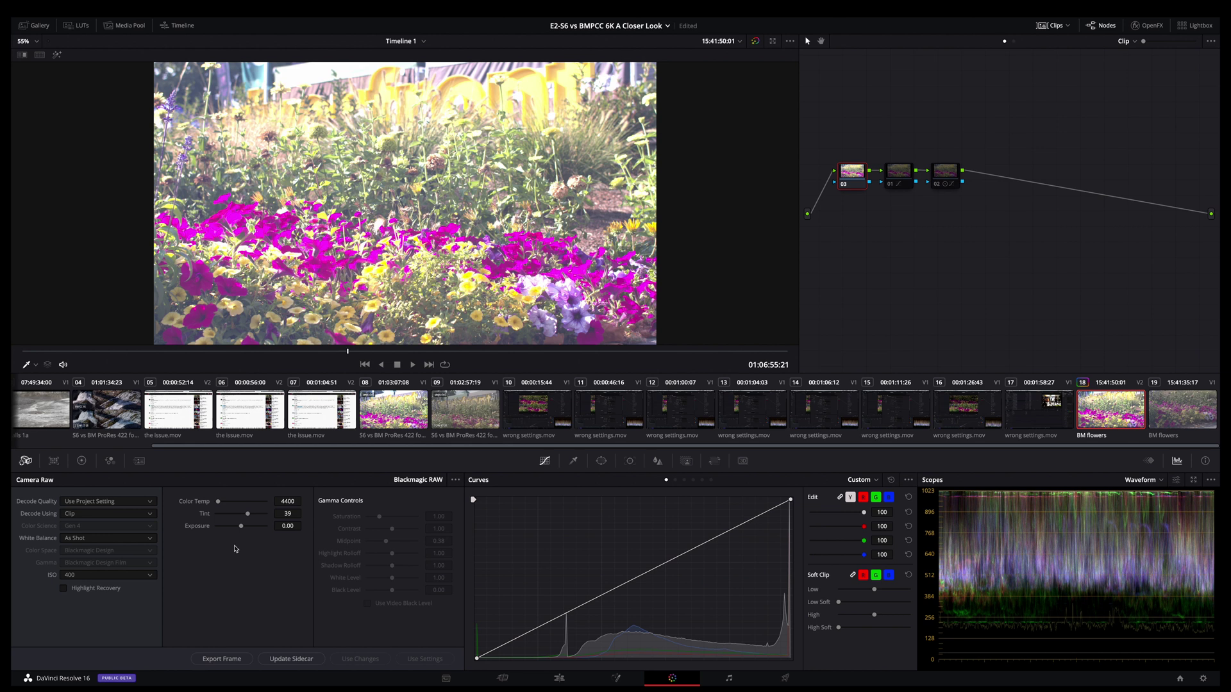
Step: Set the BM flowers clip's raw ISO to 100
click(85, 575)
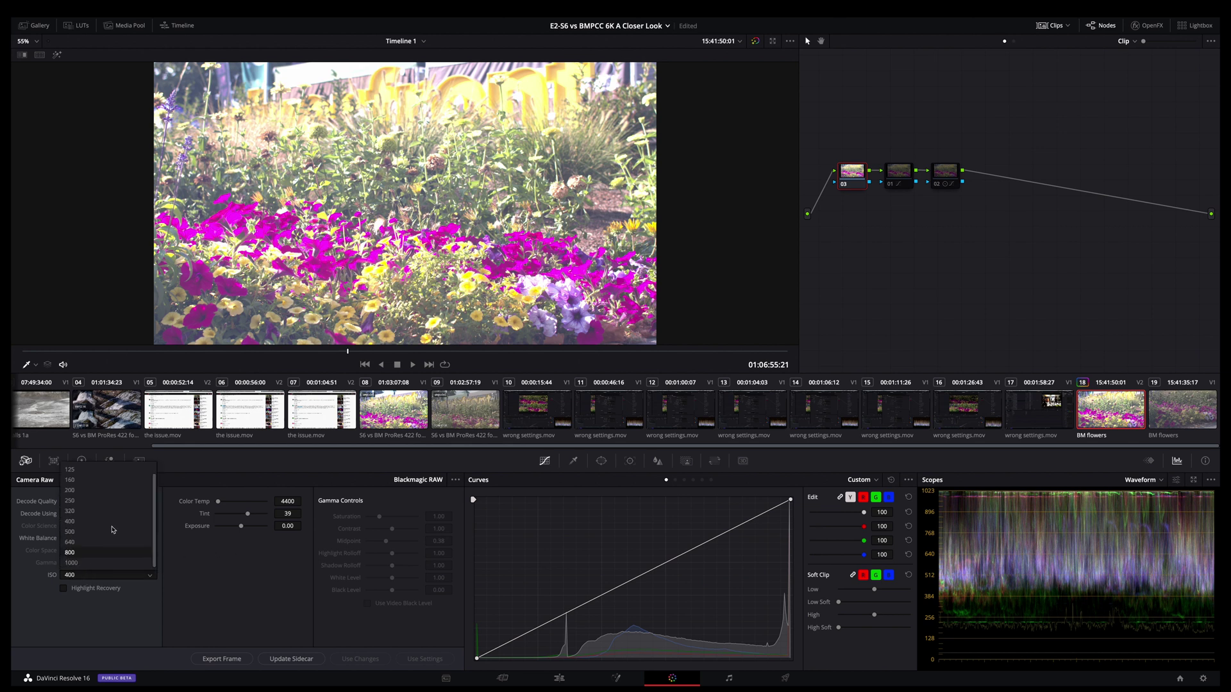
scroll(113, 529, up, 2)
click(70, 469)
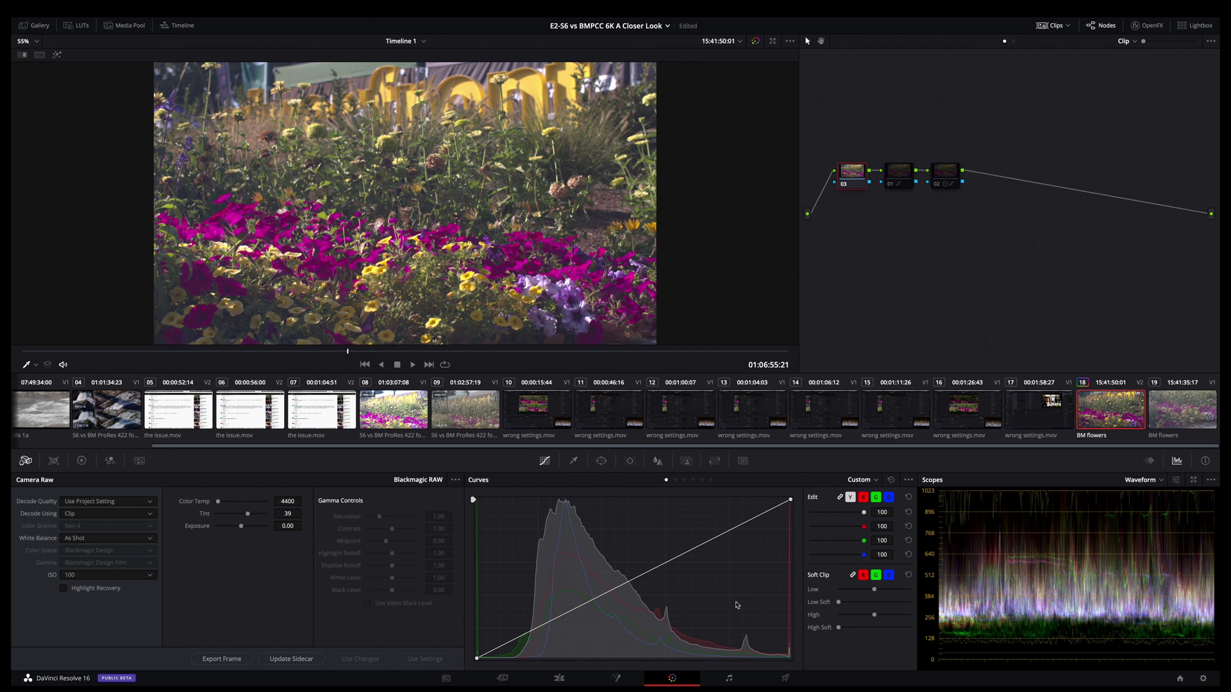
Step: Re-enable node 01, compare the grade bypassed versus on, then move to clip 09
click(899, 177)
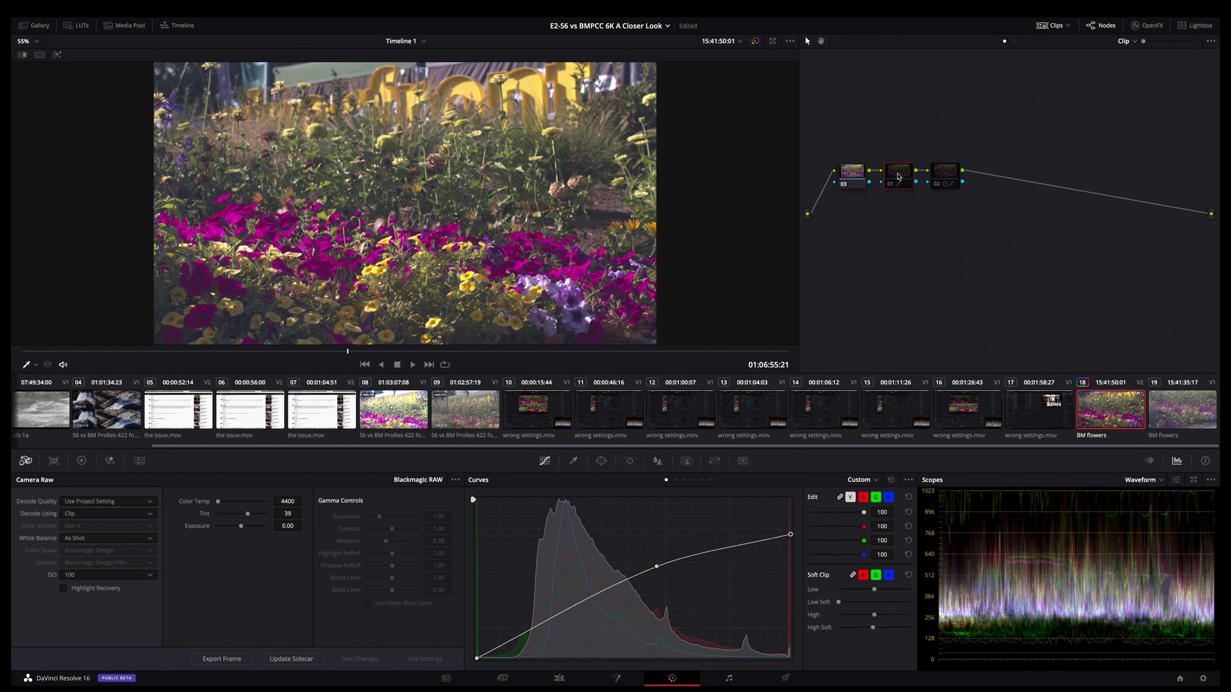
key(ctrl+d)
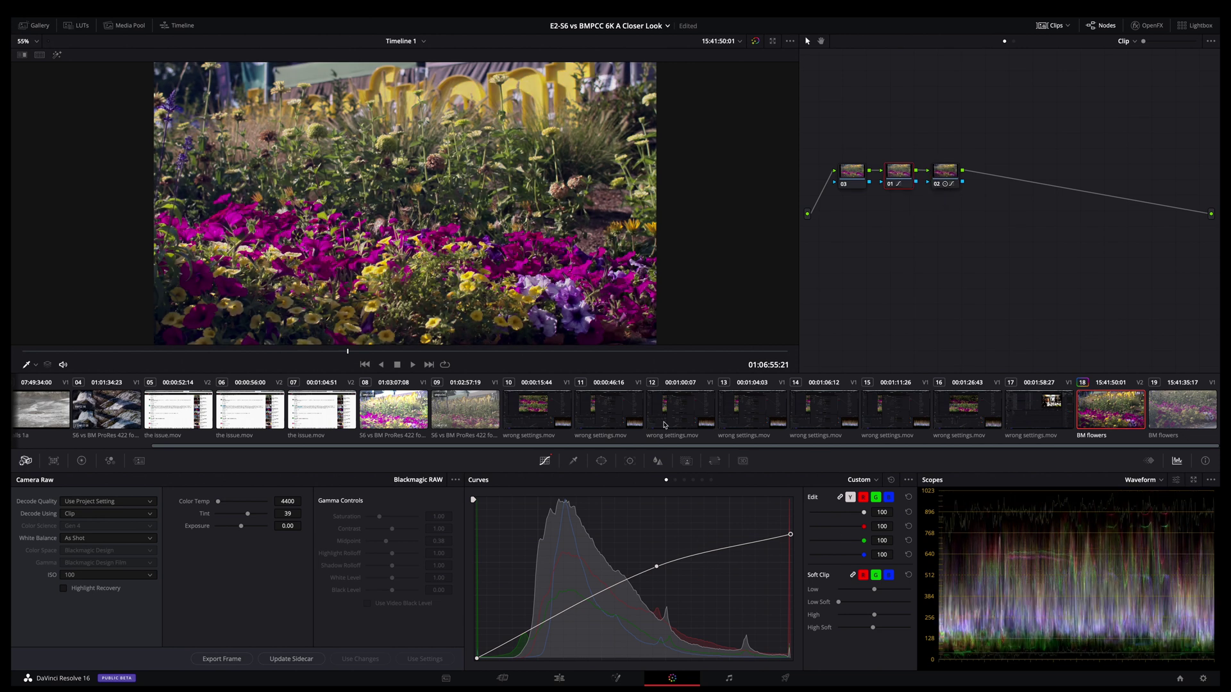
click(949, 178)
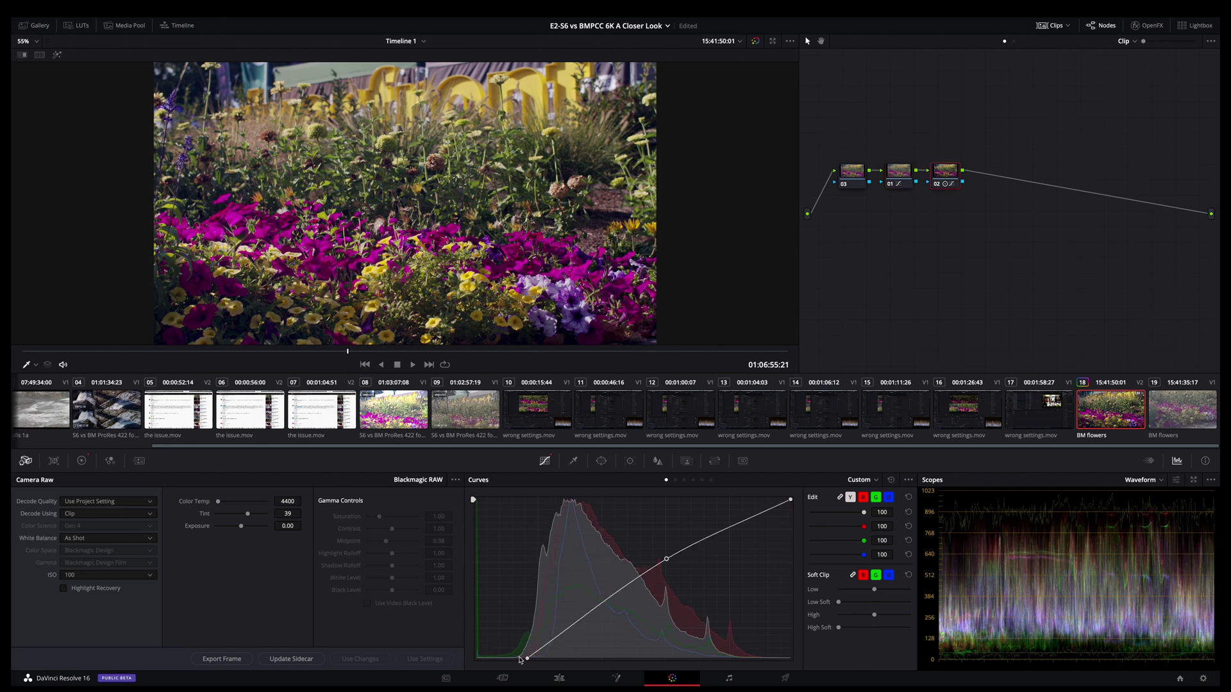
key(shift+d)
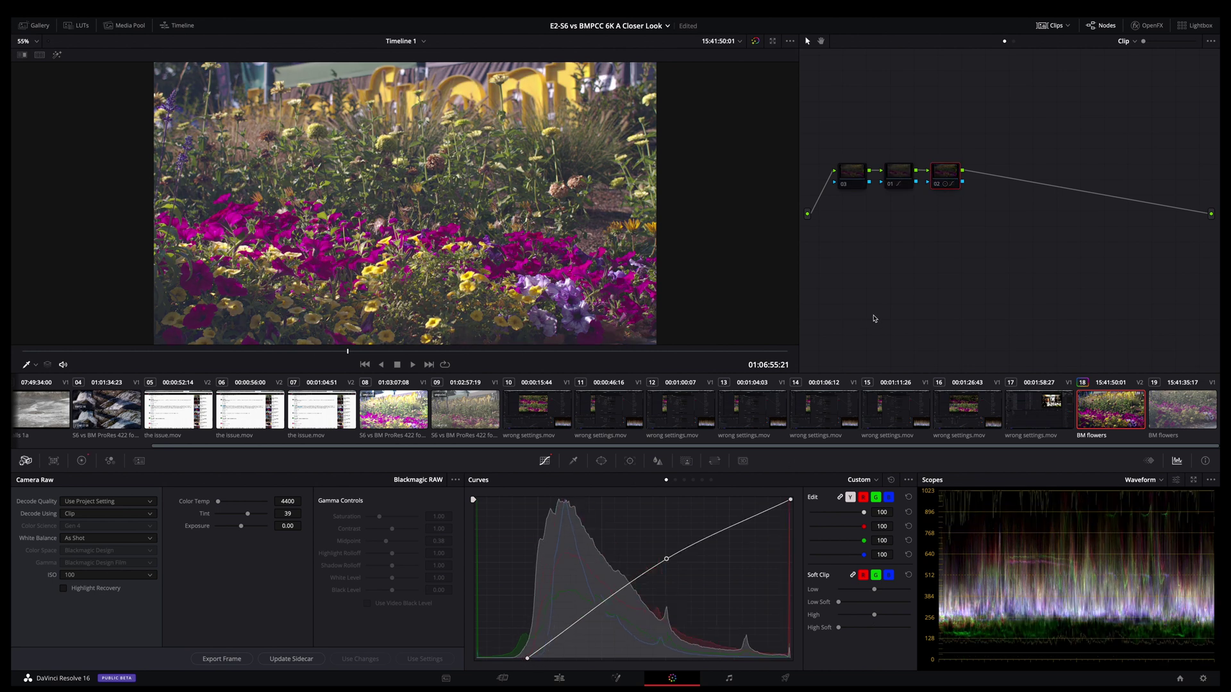
key(shift+d)
key(shift+d)
key(shift+d)
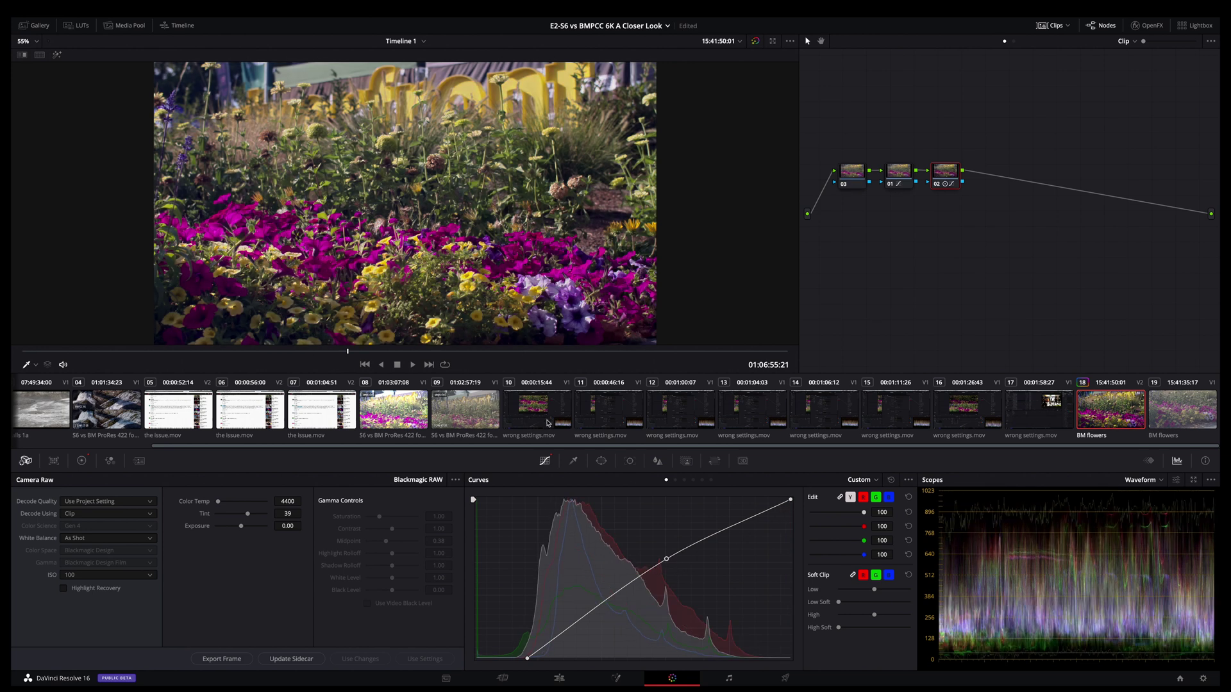
click(468, 416)
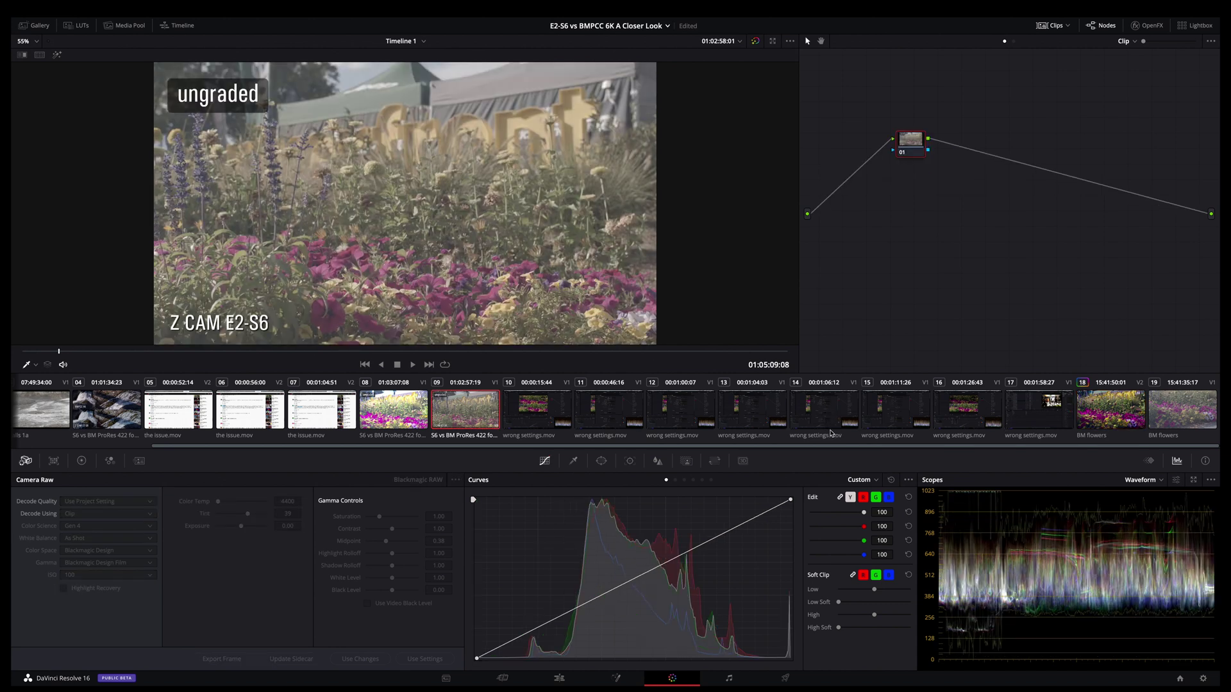
Step: Return to the BM flowers clip and append a new node 03 after node 02
click(1175, 414)
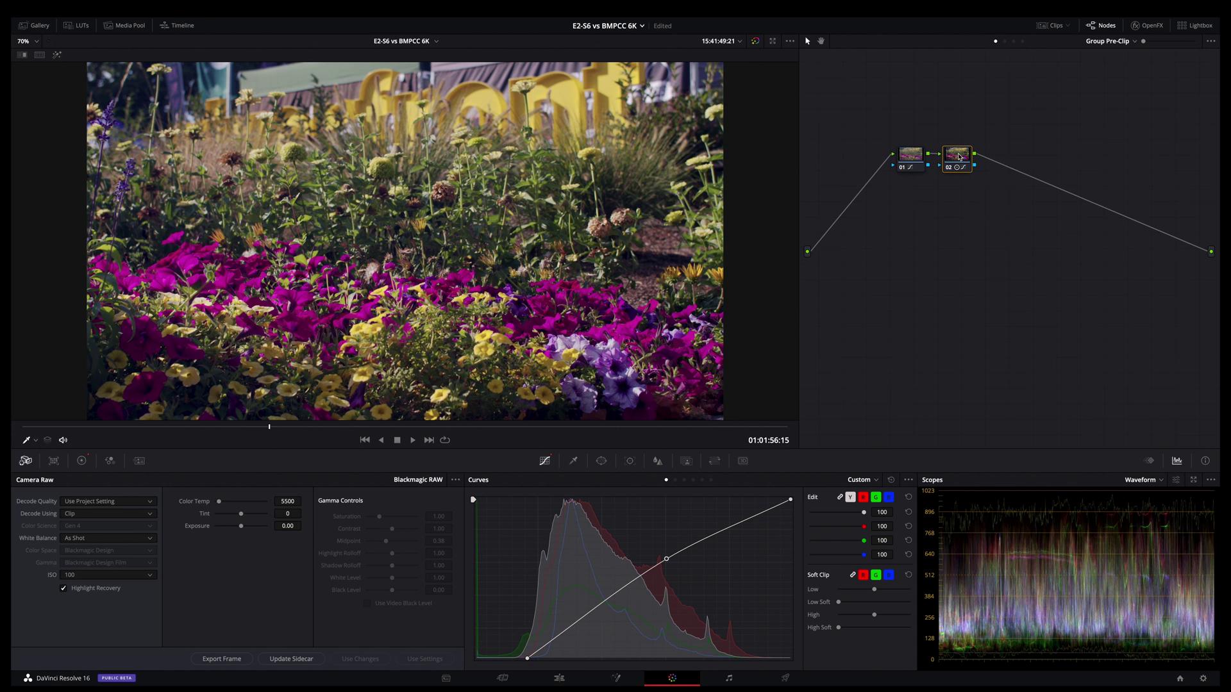
key(alt+s)
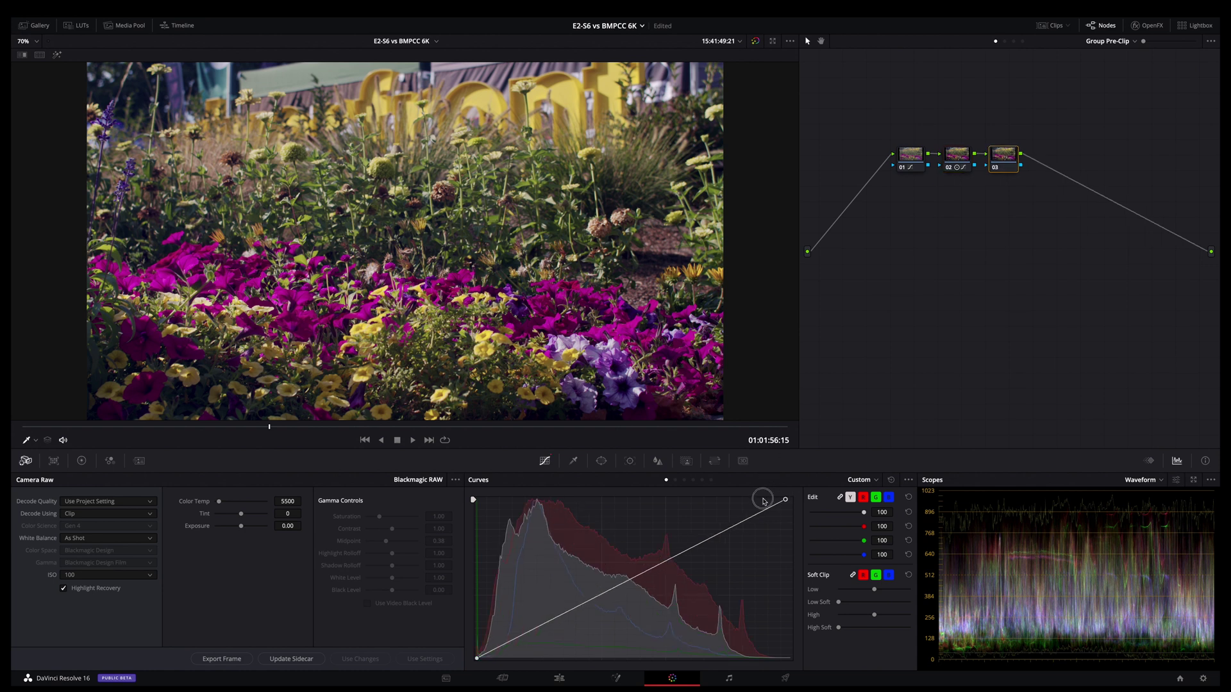
Step: Brighten node 03 by pulling its curve's white point left, then add node 04 lowering the white level
drag(784, 499, 617, 499)
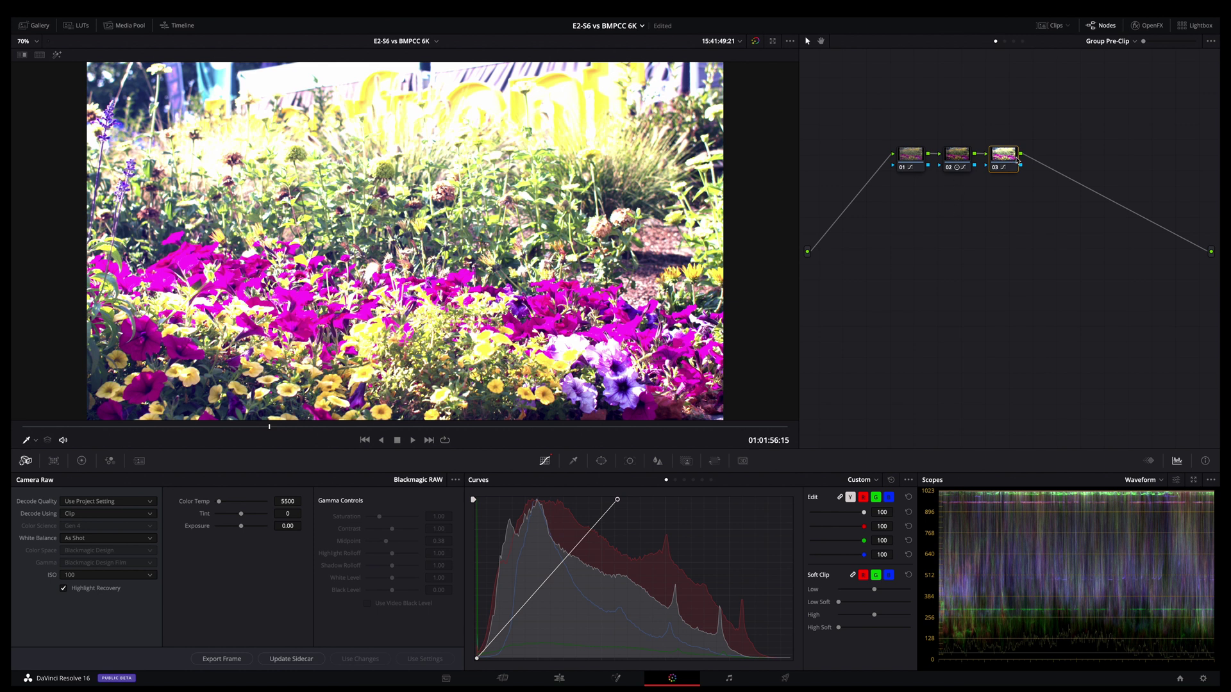
key(alt+s)
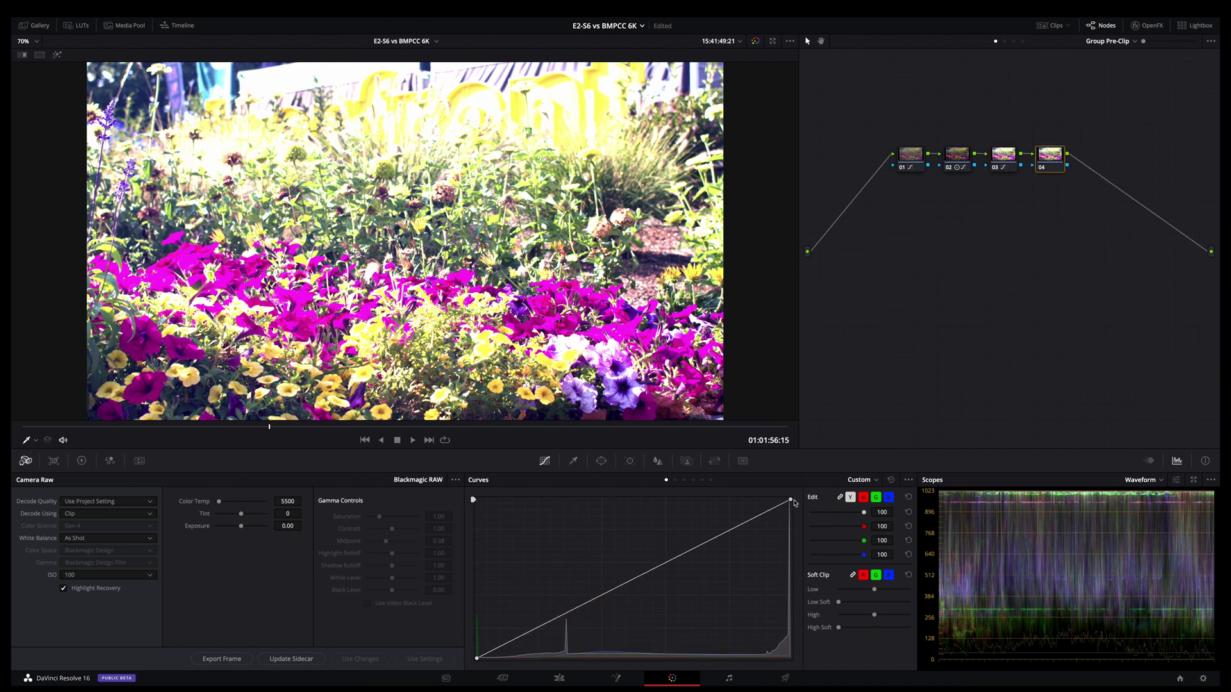
drag(790, 499, 790, 587)
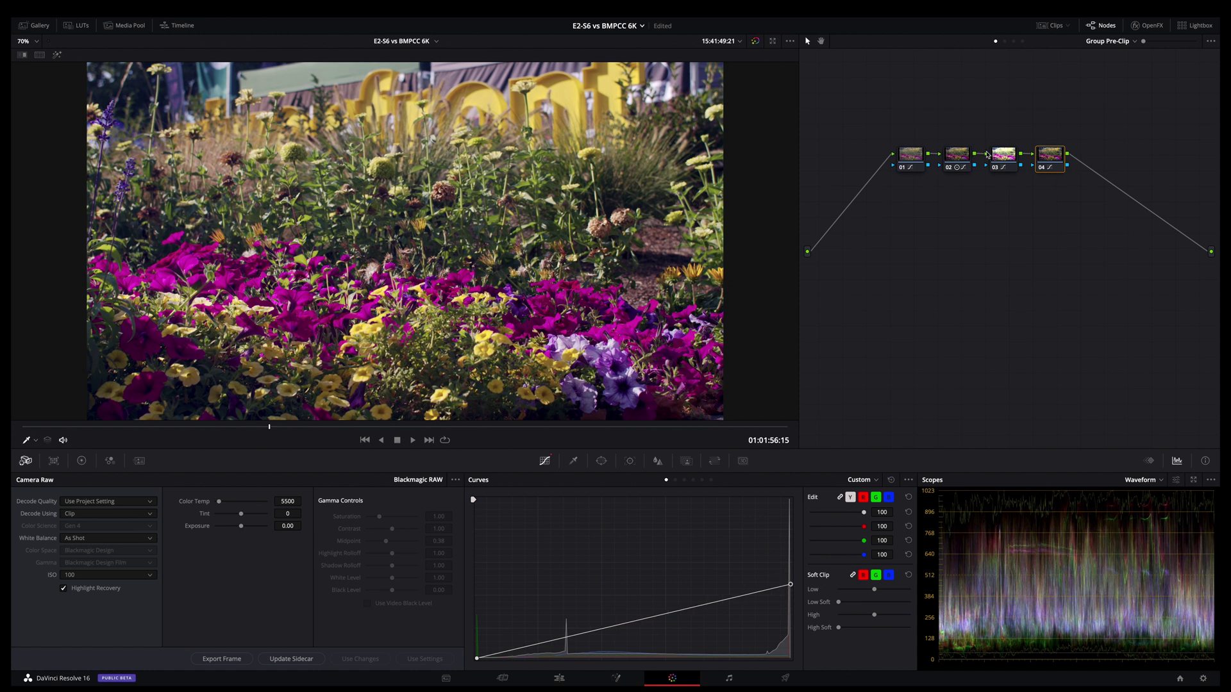
click(1003, 157)
click(1049, 160)
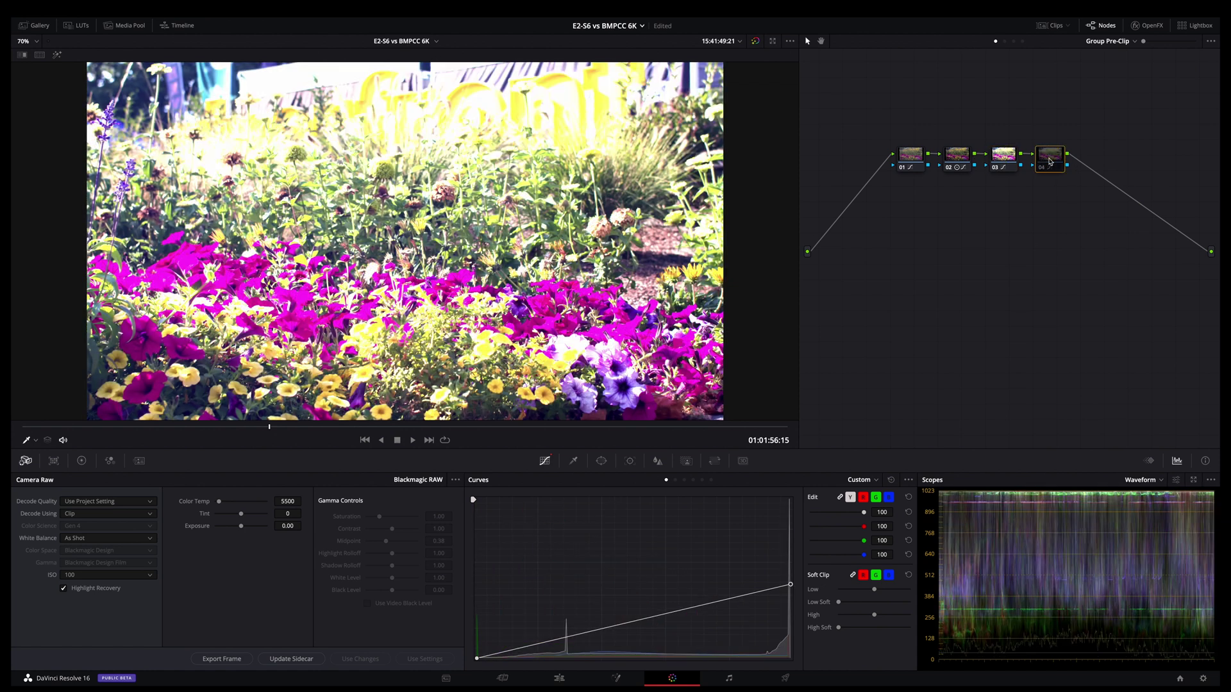
key(ctrl+d)
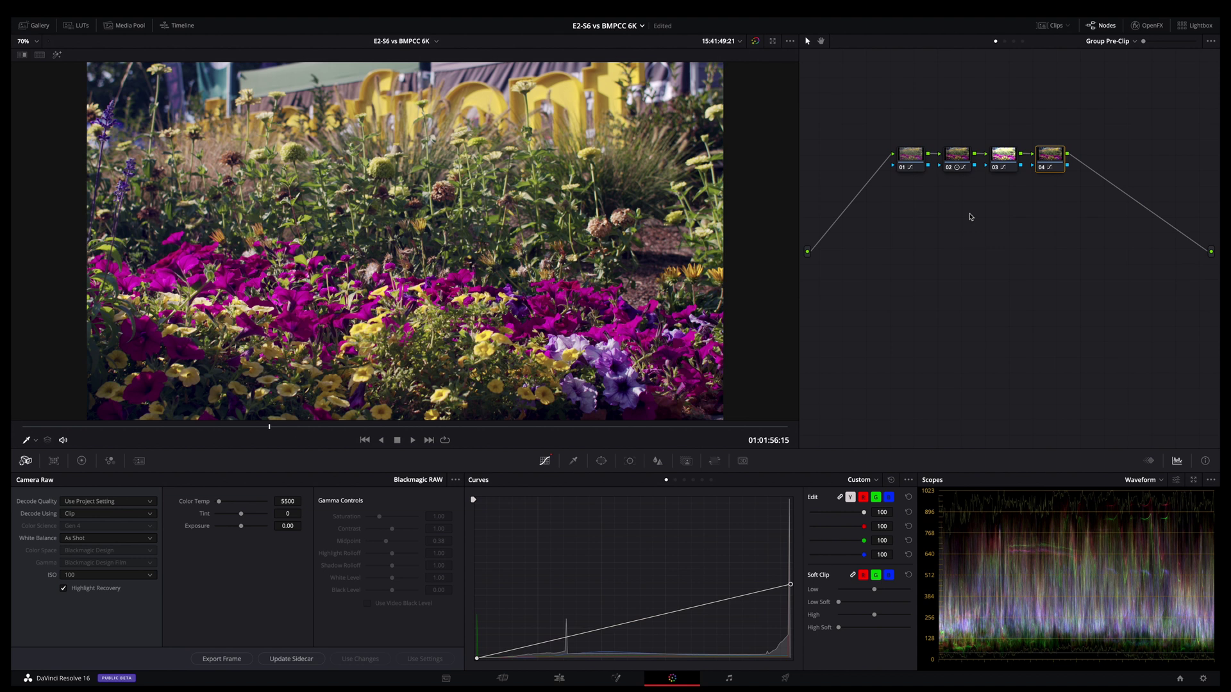
Step: Apply the HDR ST 2084 'HDR 1000 nits to Gamma 2.4' LUT to node 04, undoing a wrong pick
click(77, 25)
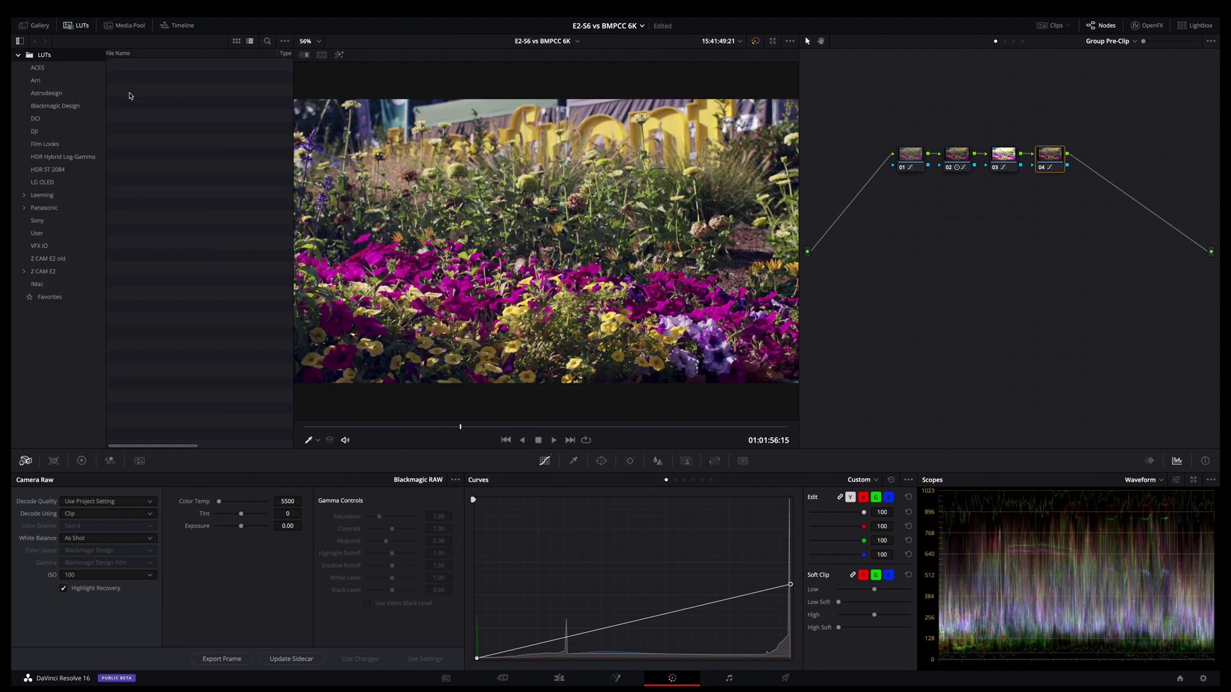
click(47, 169)
drag(154, 128, 1051, 158)
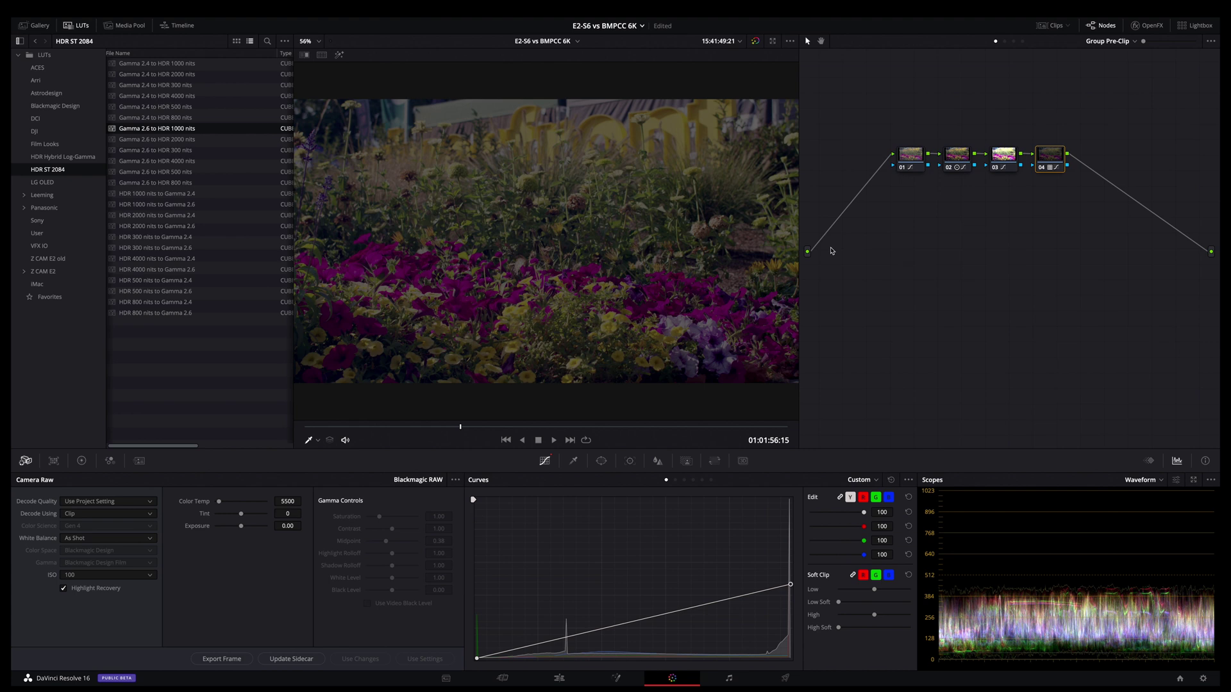
key(ctrl+z)
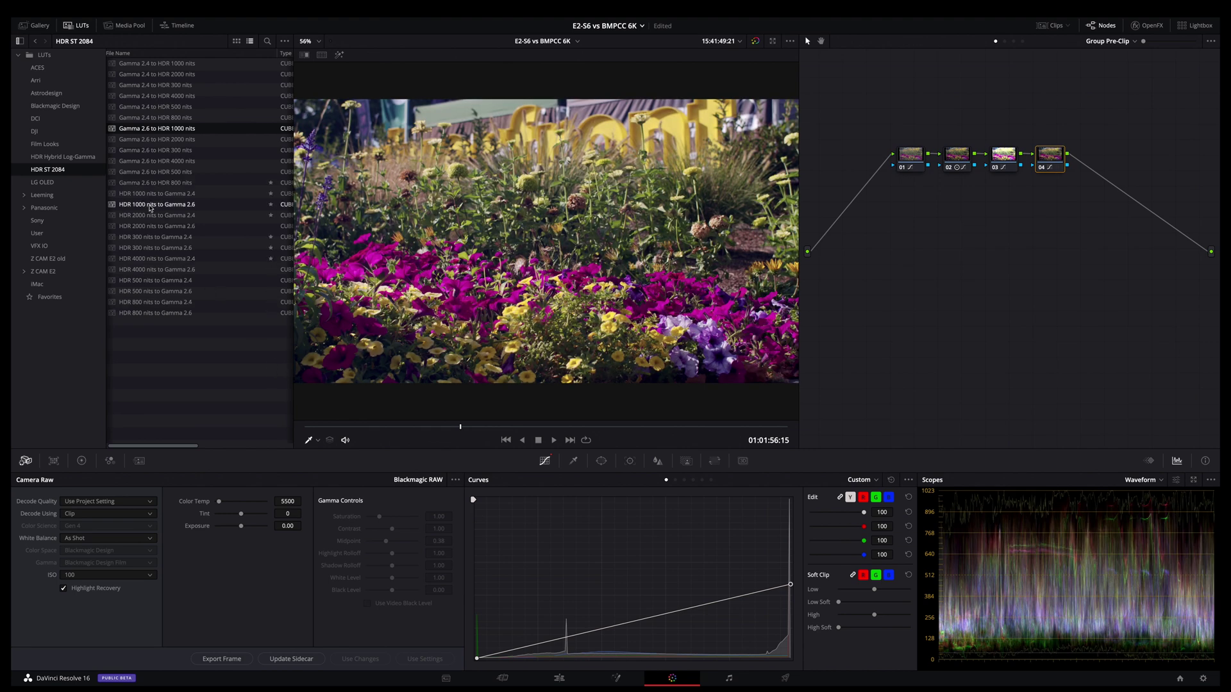
drag(154, 193, 1048, 163)
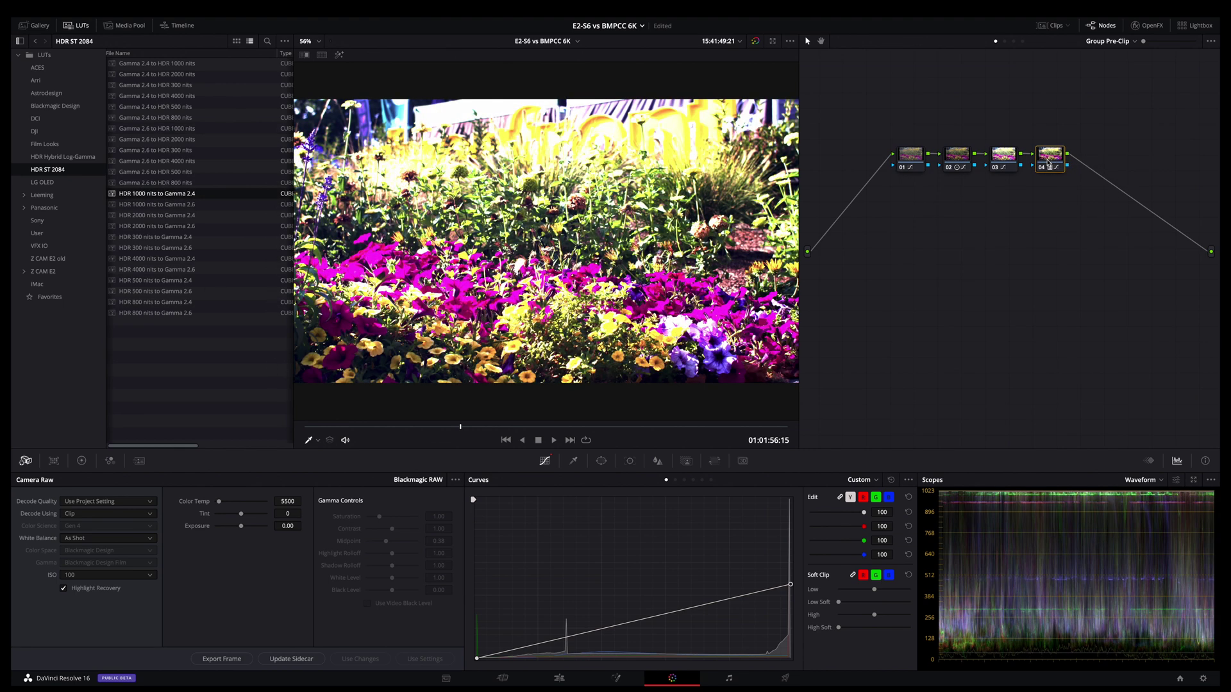
Step: Add node 05 and lower its curve's white point to pull down the highlights
key(alt+s)
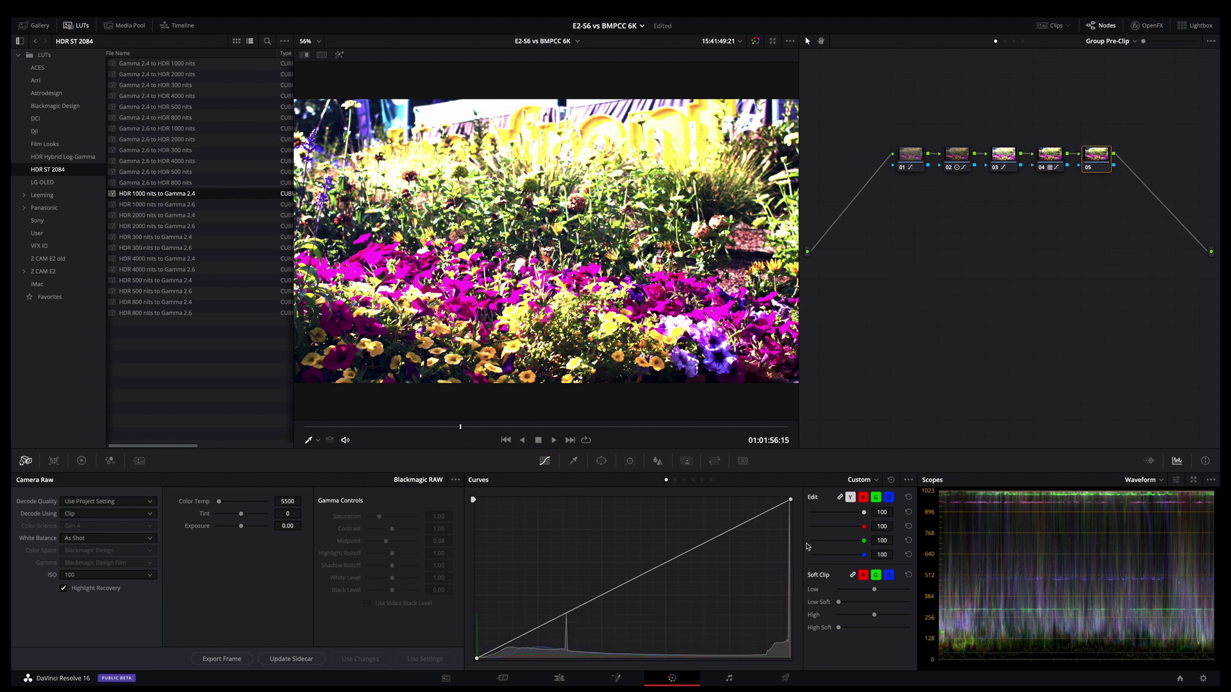
drag(791, 500, 791, 609)
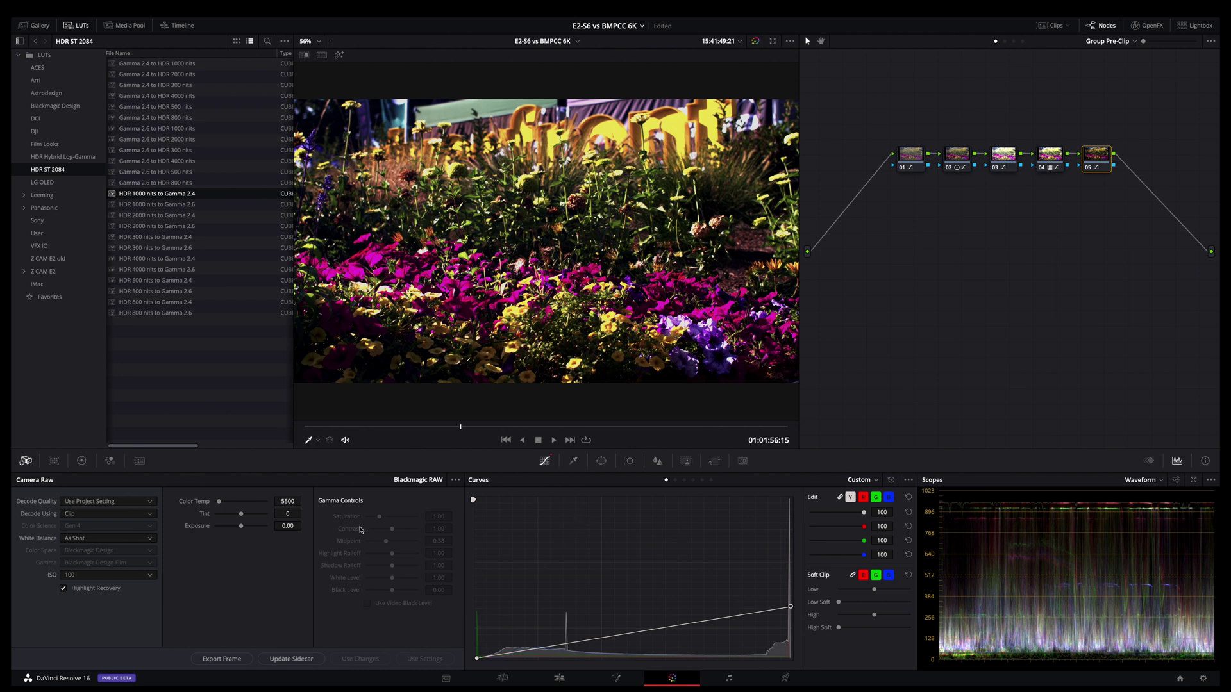
click(82, 461)
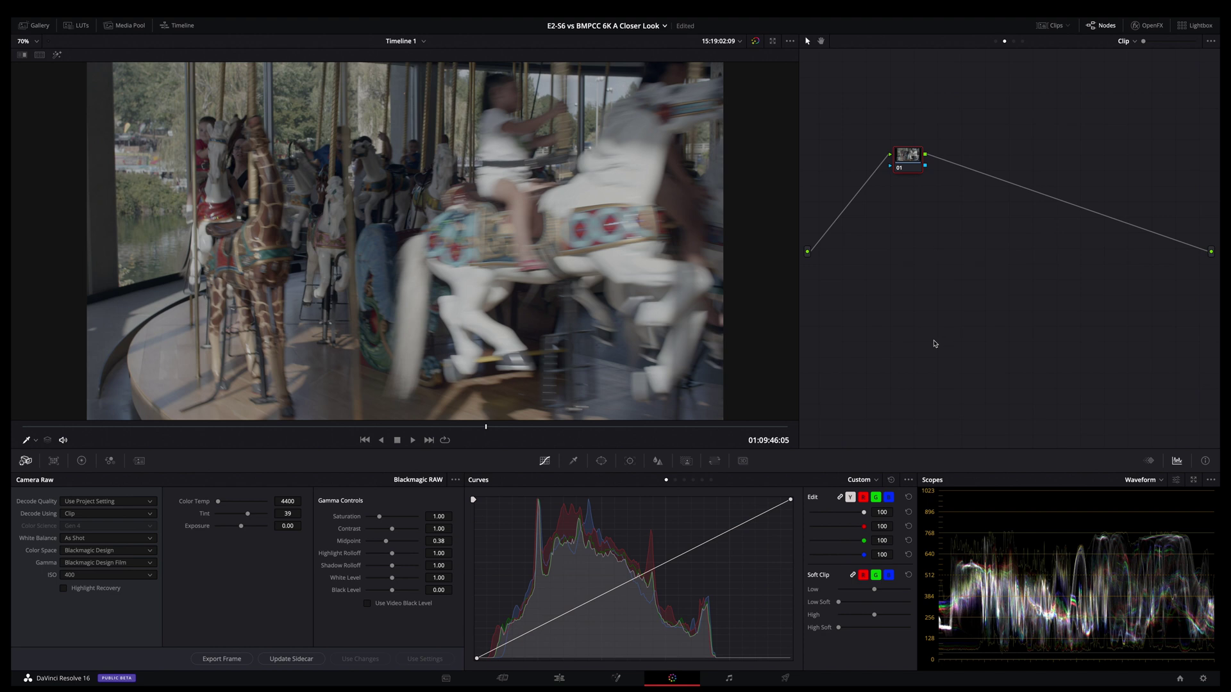
Step: Switch the carousel project's colour science to DaVinci YRGB Color Managed, save, then show the Media page
key(shift+9)
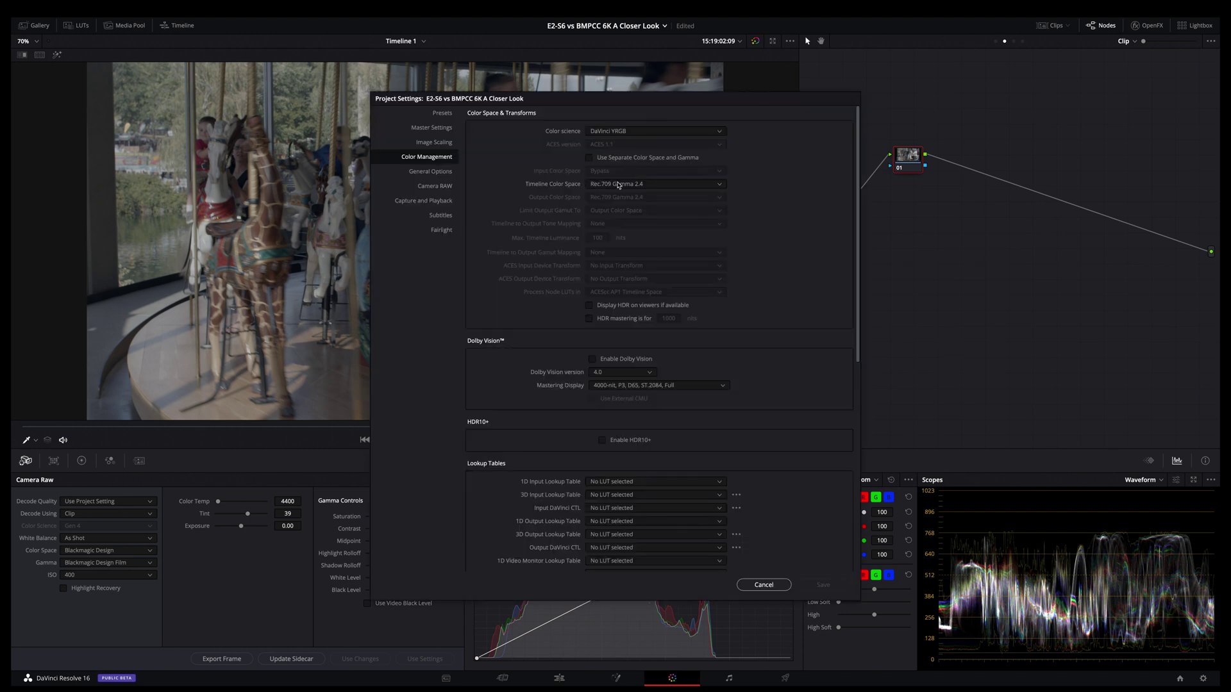
click(762, 584)
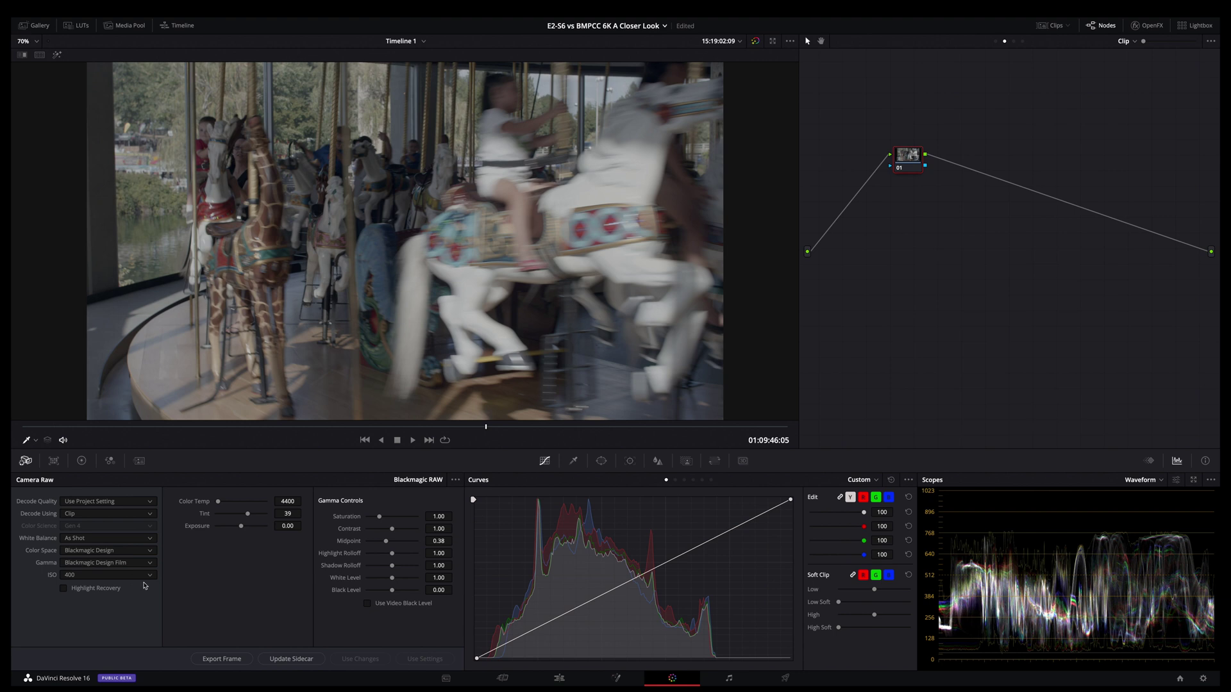
key(shift+9)
click(615, 132)
click(620, 155)
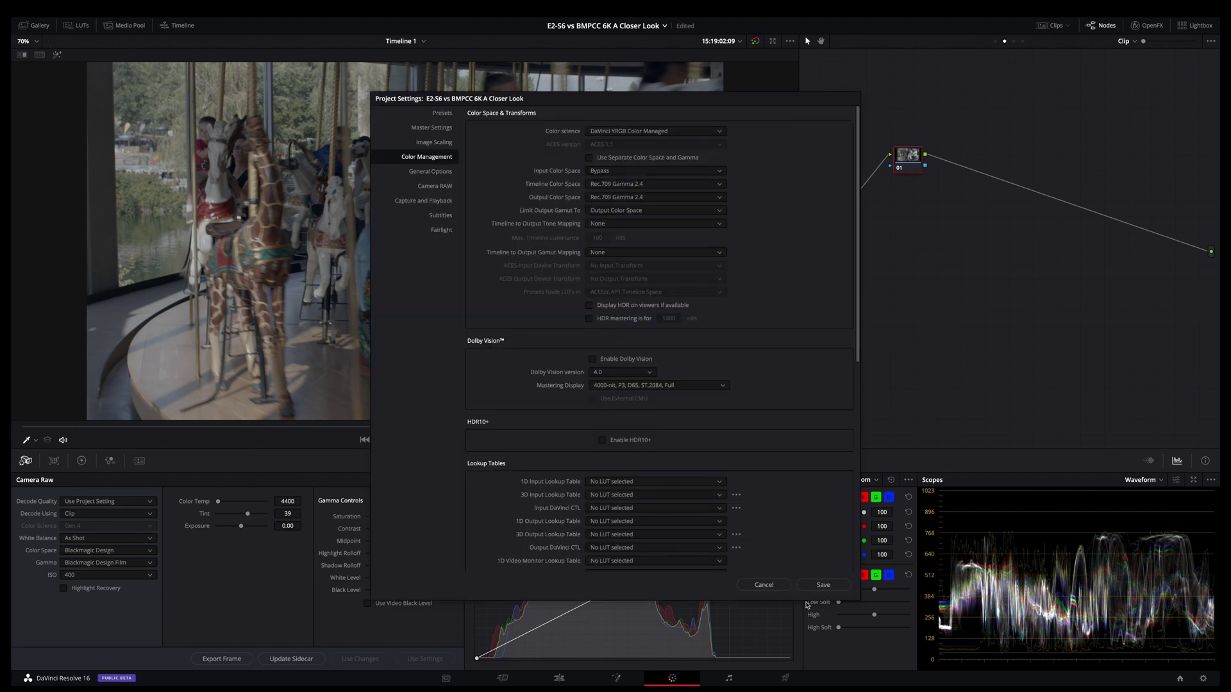
click(823, 585)
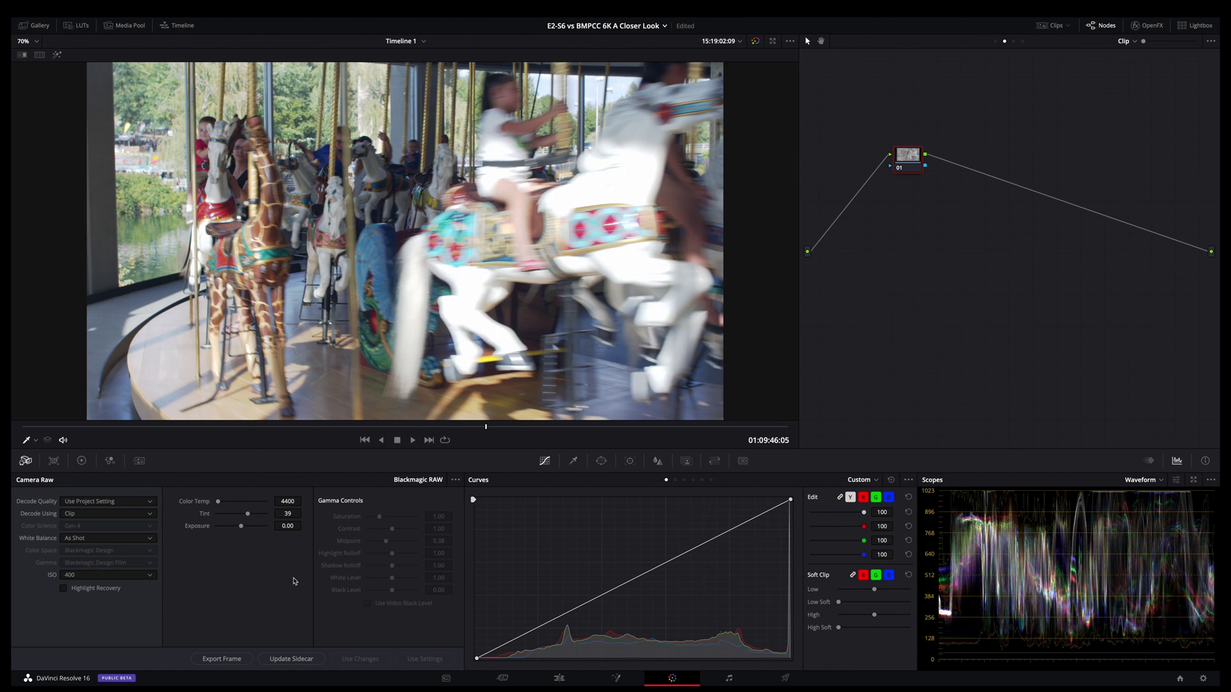
key(shift+2)
Step: Check BM Duncan Gardens 1's Input Color Space in the BMPCC 6K bin, leaving it unchanged
click(51, 414)
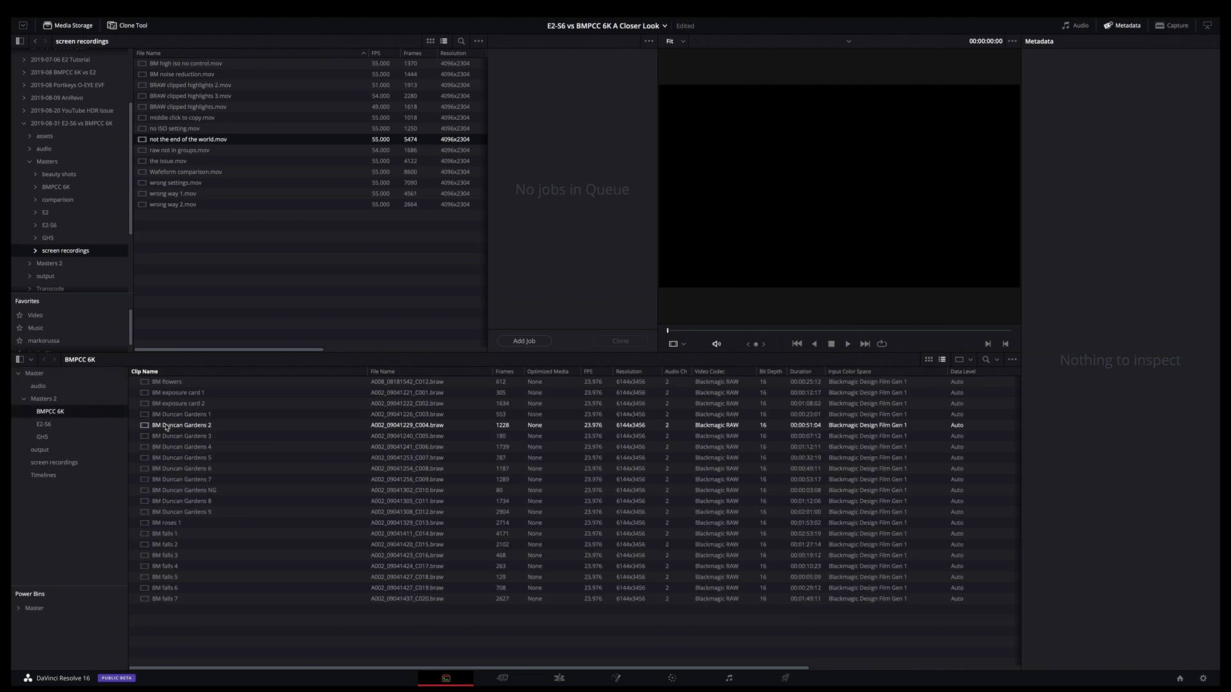
right_click(187, 416)
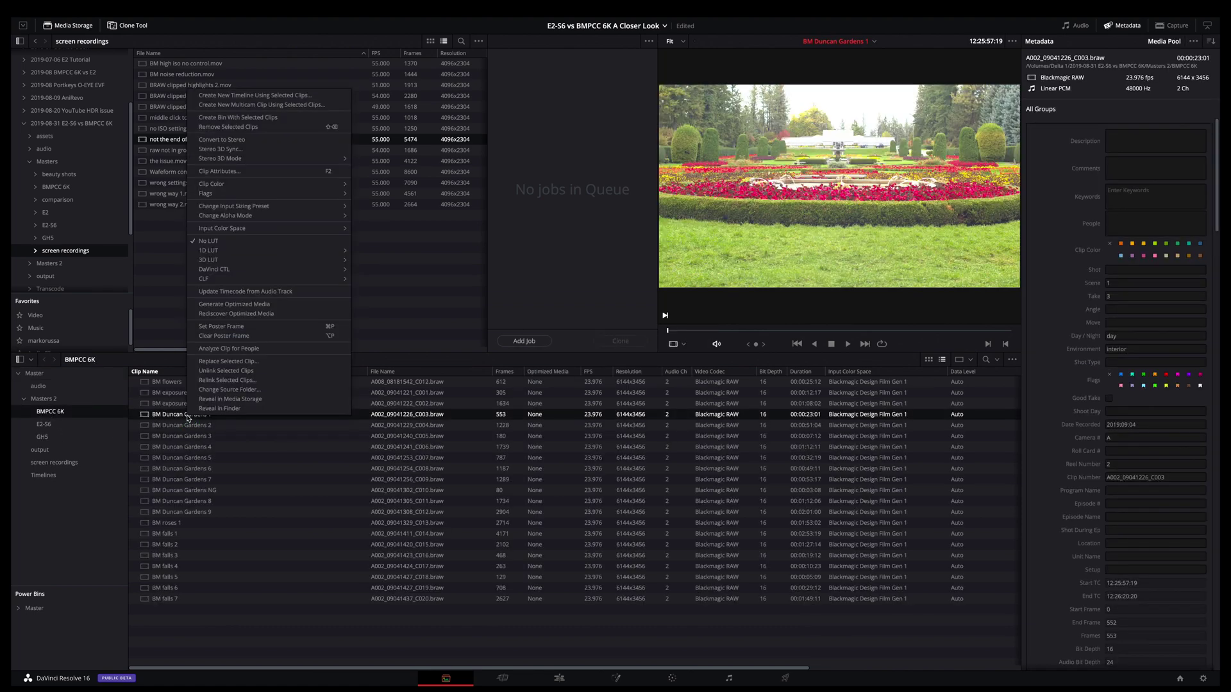
mouse_move(255, 231)
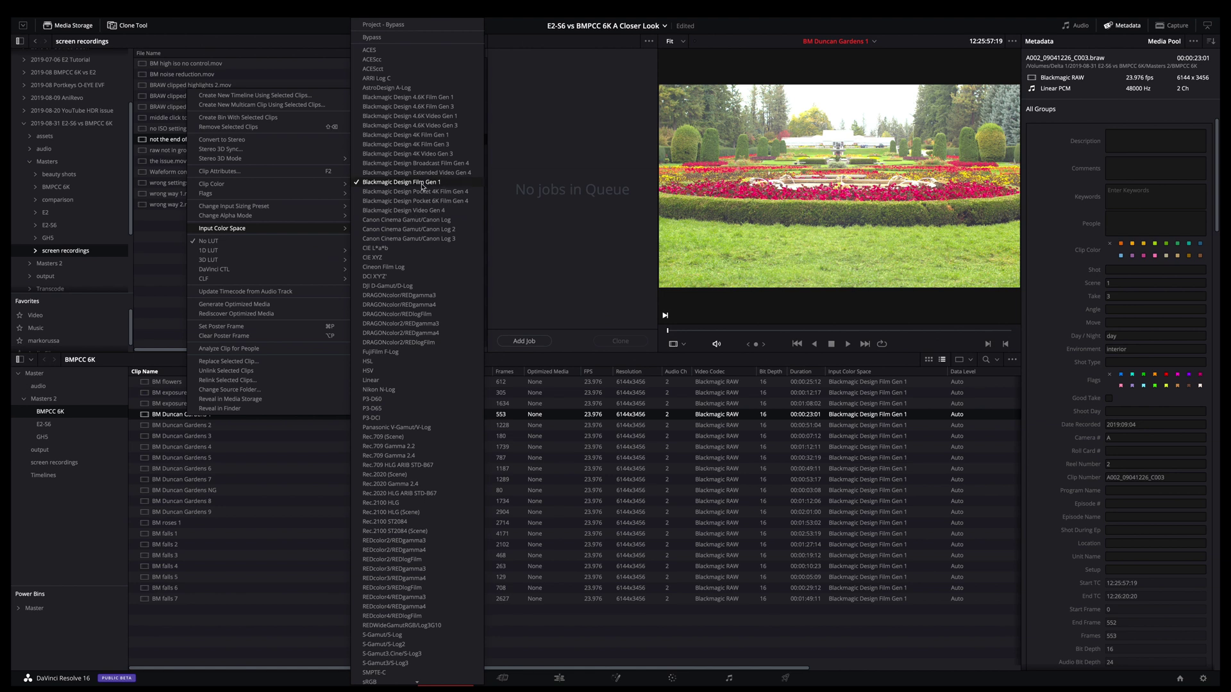
click(815, 660)
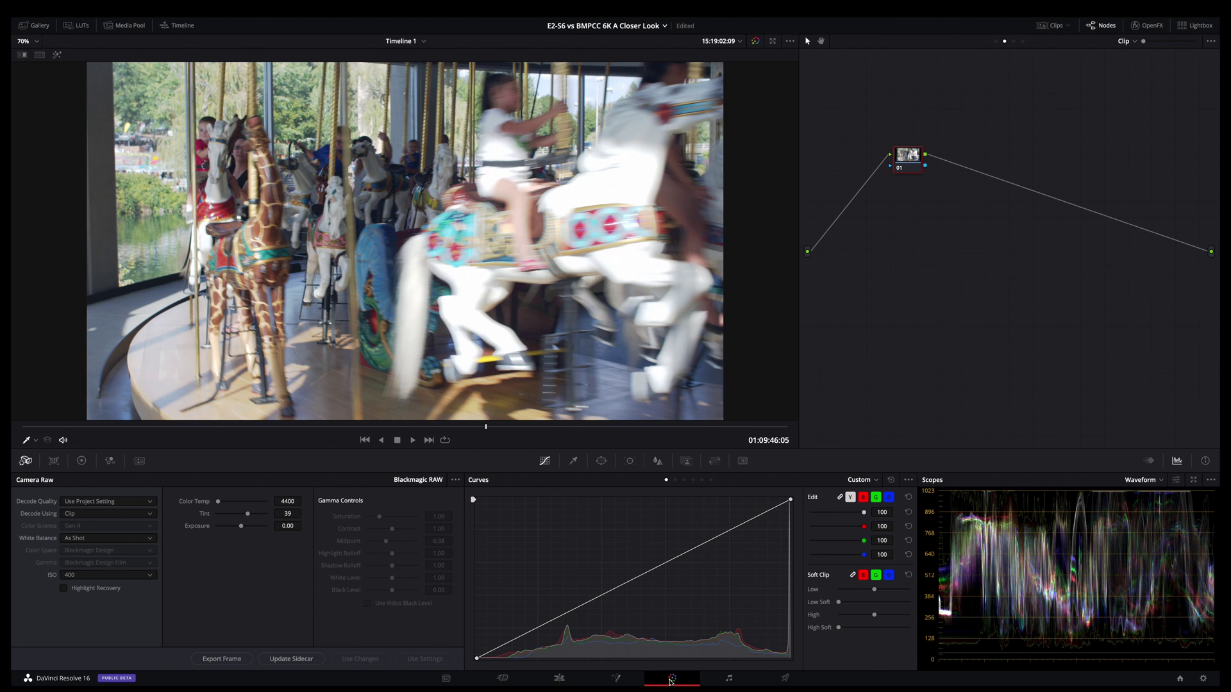
Step: Switch the project's colour science from YRGB Color Managed back to DaVinci YRGB and save
key(shift+9)
click(631, 130)
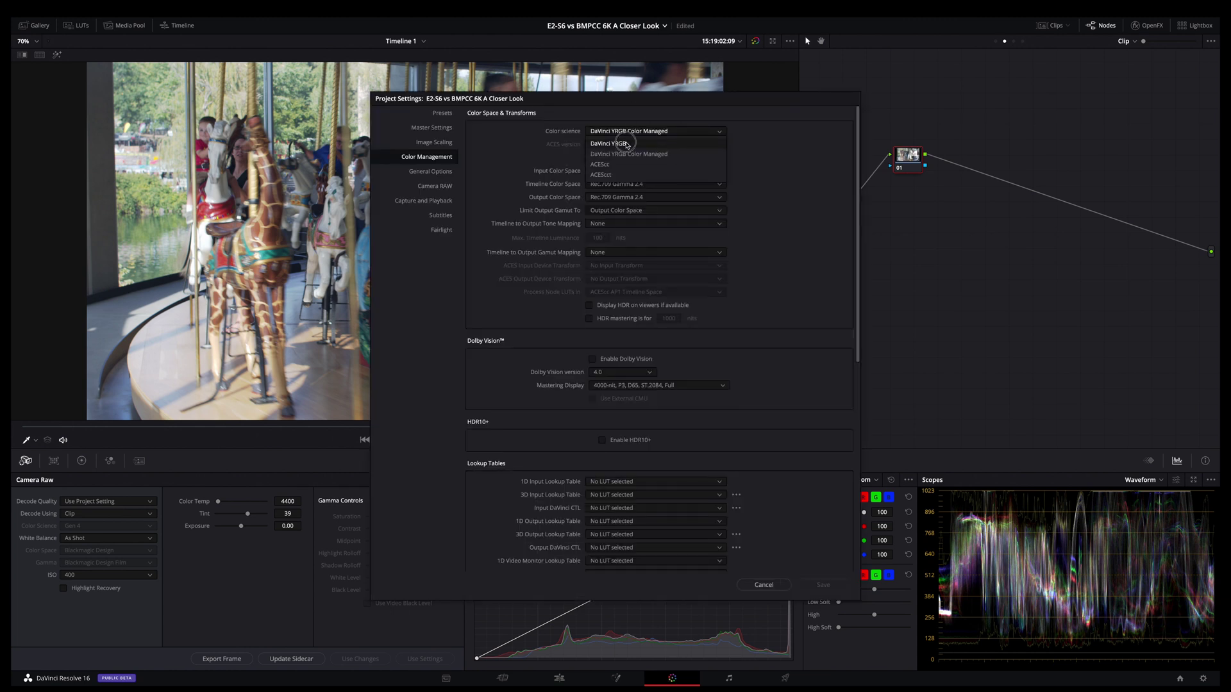
click(626, 144)
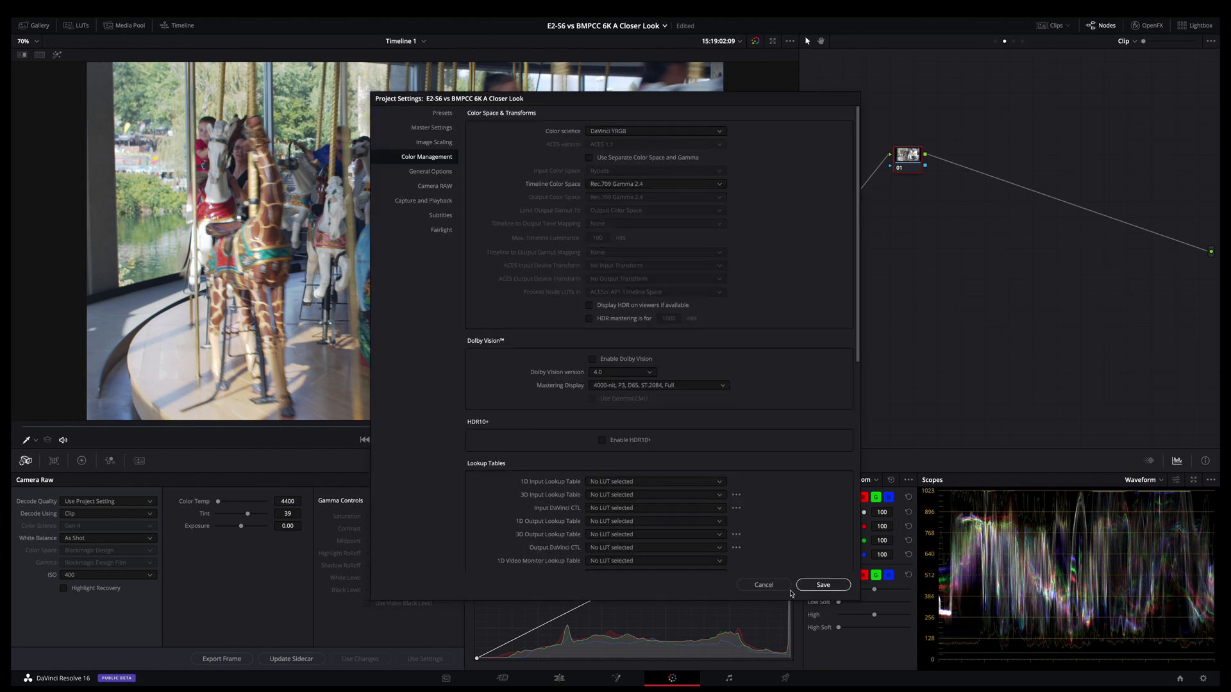
click(821, 585)
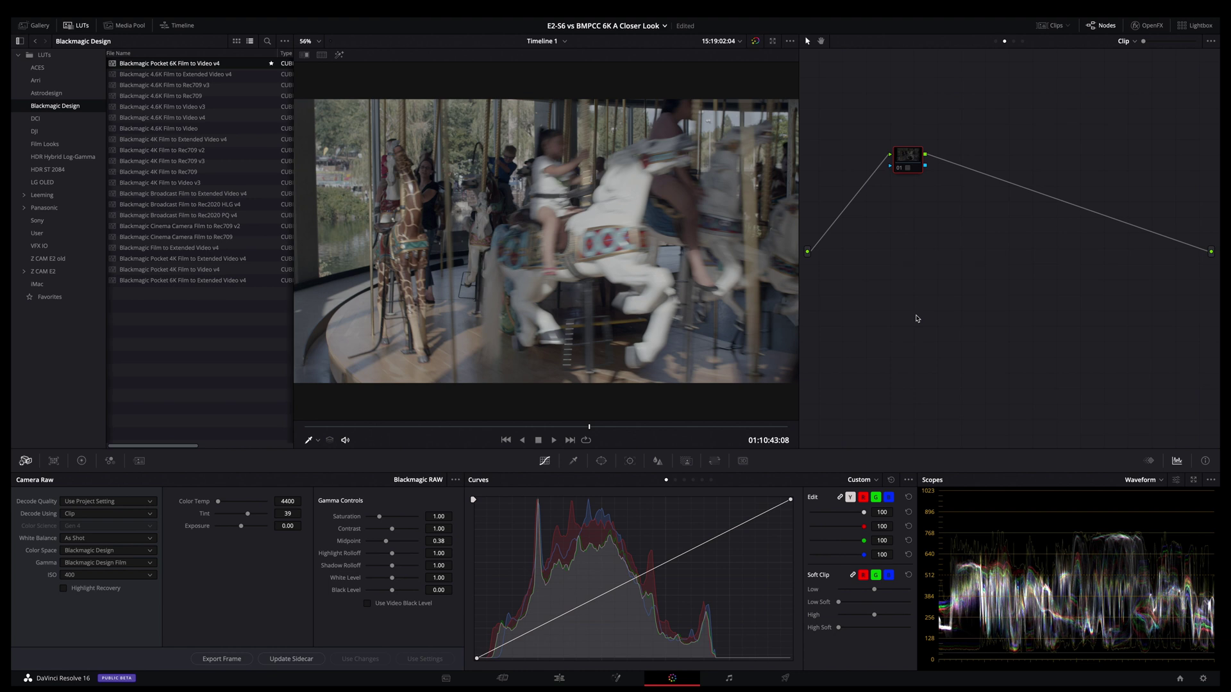
drag(181, 68, 910, 159)
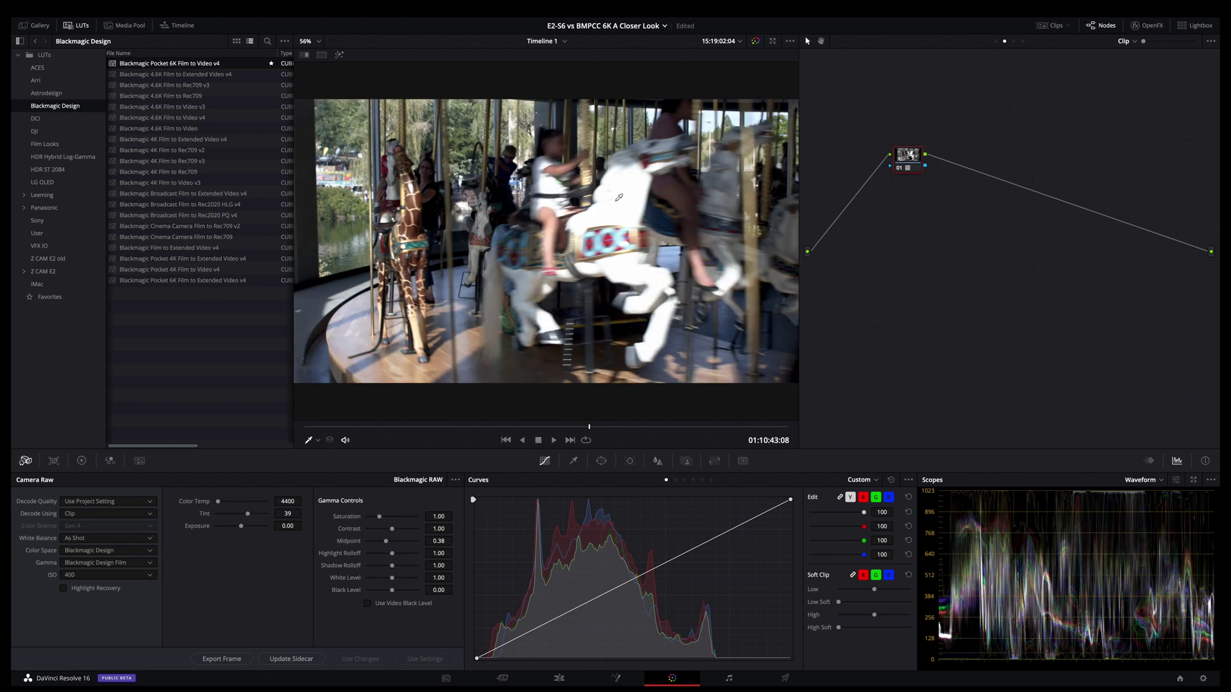
drag(179, 64, 908, 159)
key(alt+s)
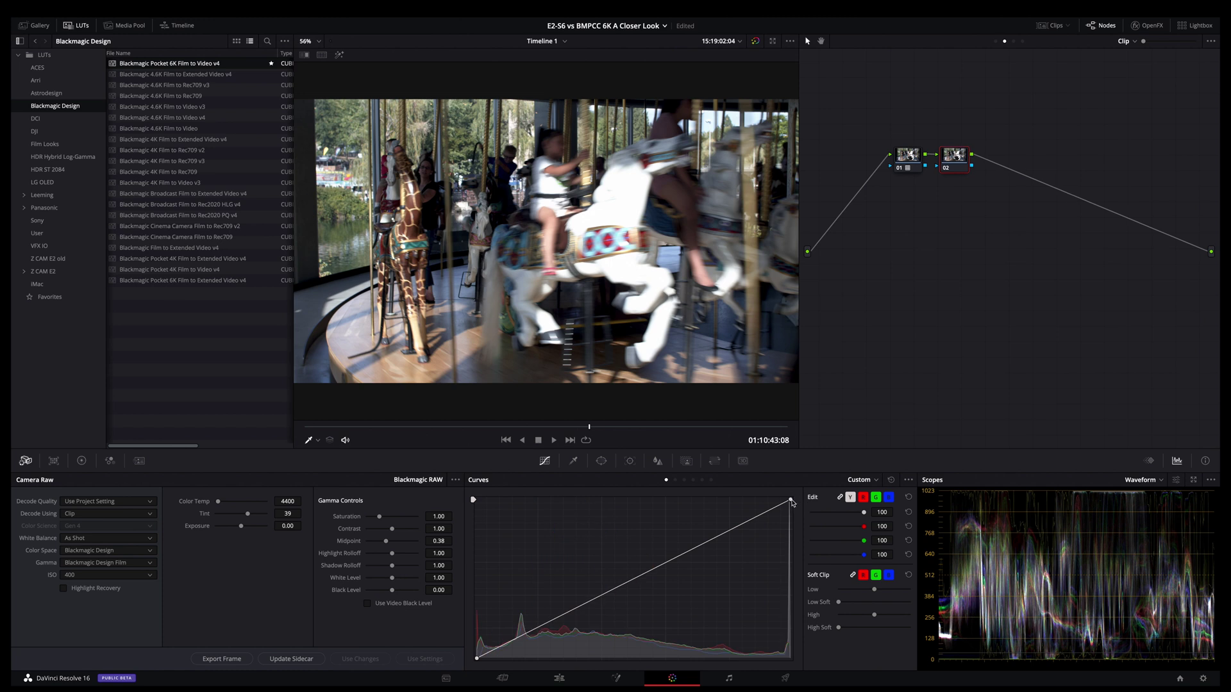
drag(791, 499, 790, 537)
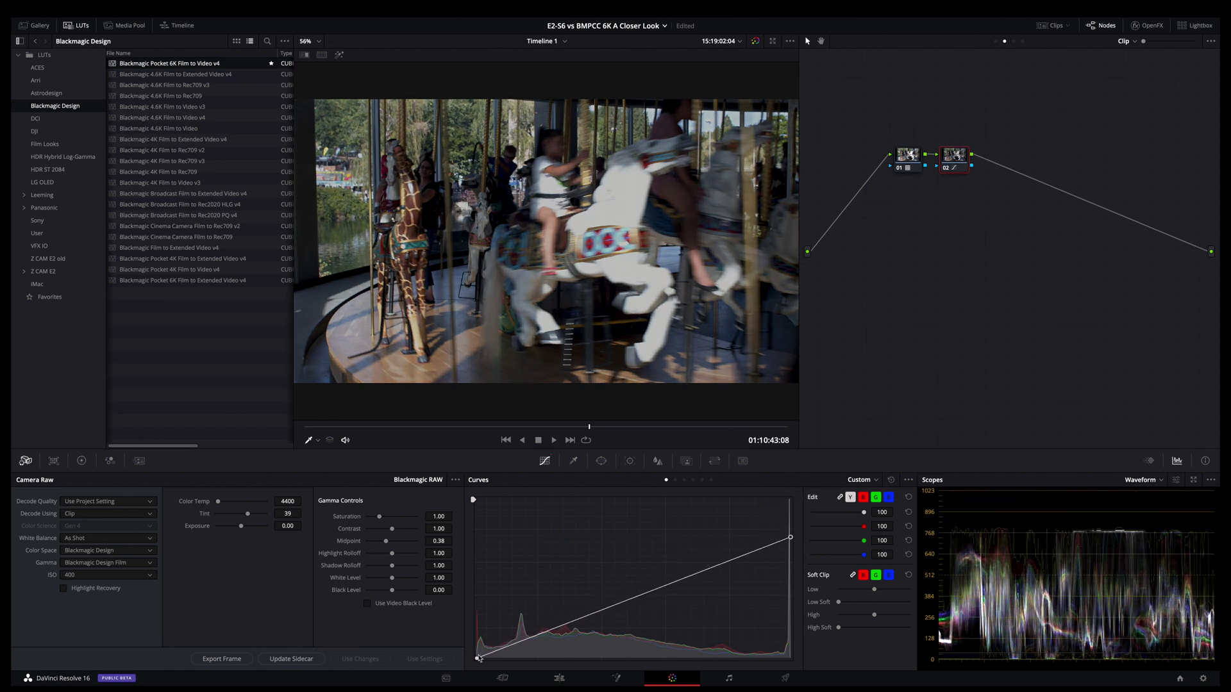
mouse_move(477, 658)
mouse_down()
mouse_move(478, 630)
mouse_move(478, 658)
mouse_up()
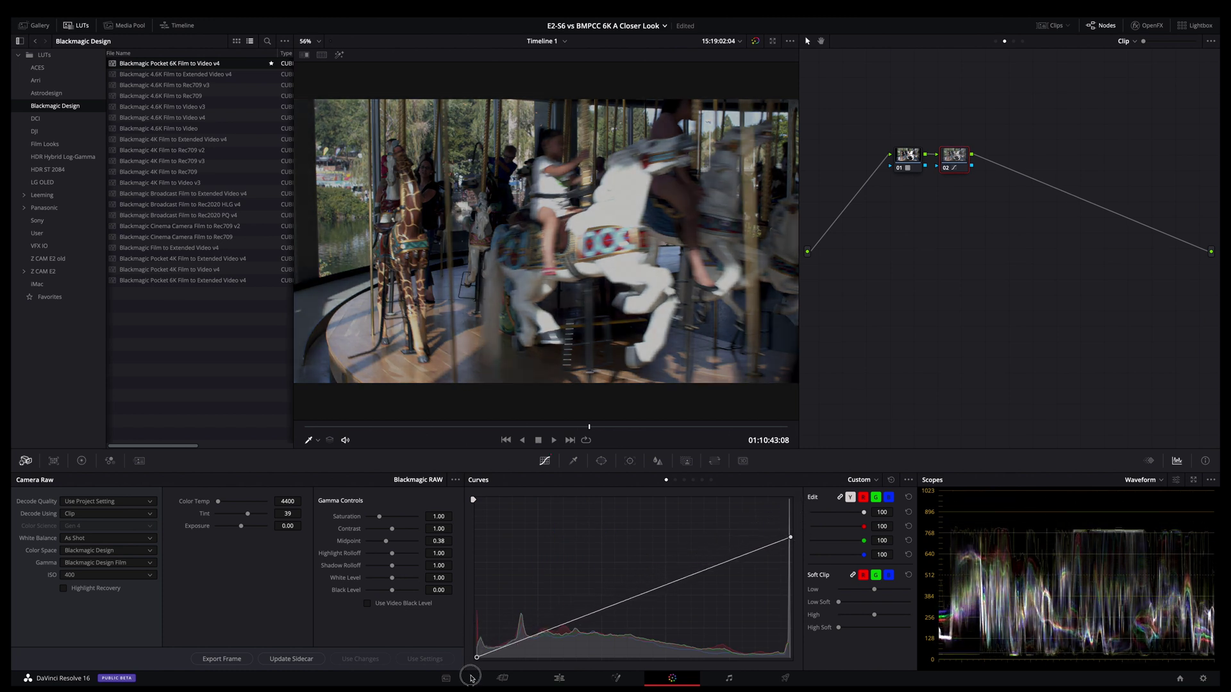
drag(790, 538, 790, 500)
right_click(953, 295)
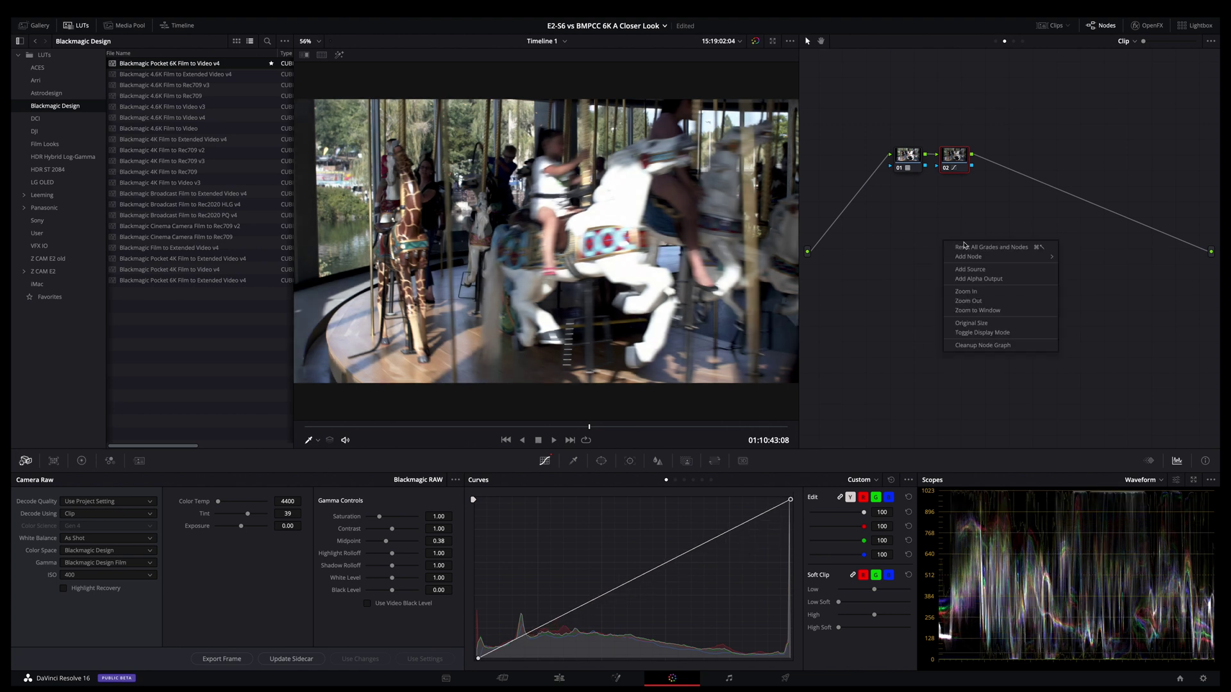
click(975, 247)
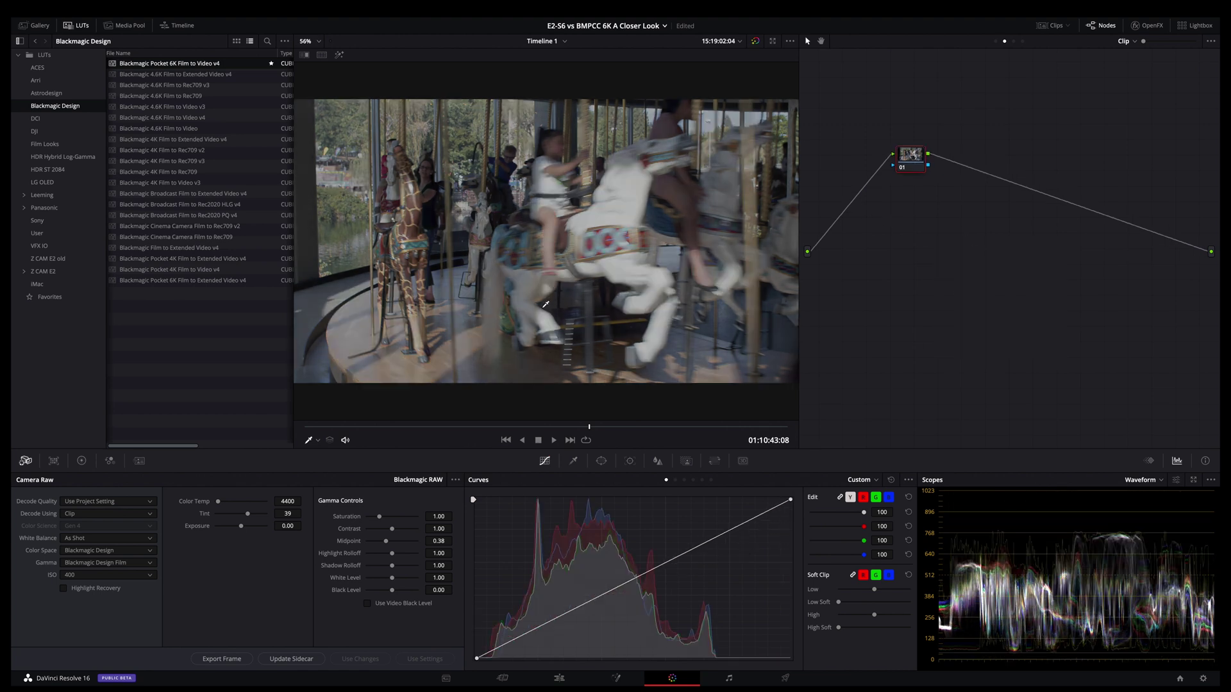
Step: Apply the Blackmagic Pocket 6K Film to Extended Video v4 LUT to node 01
drag(183, 280, 911, 157)
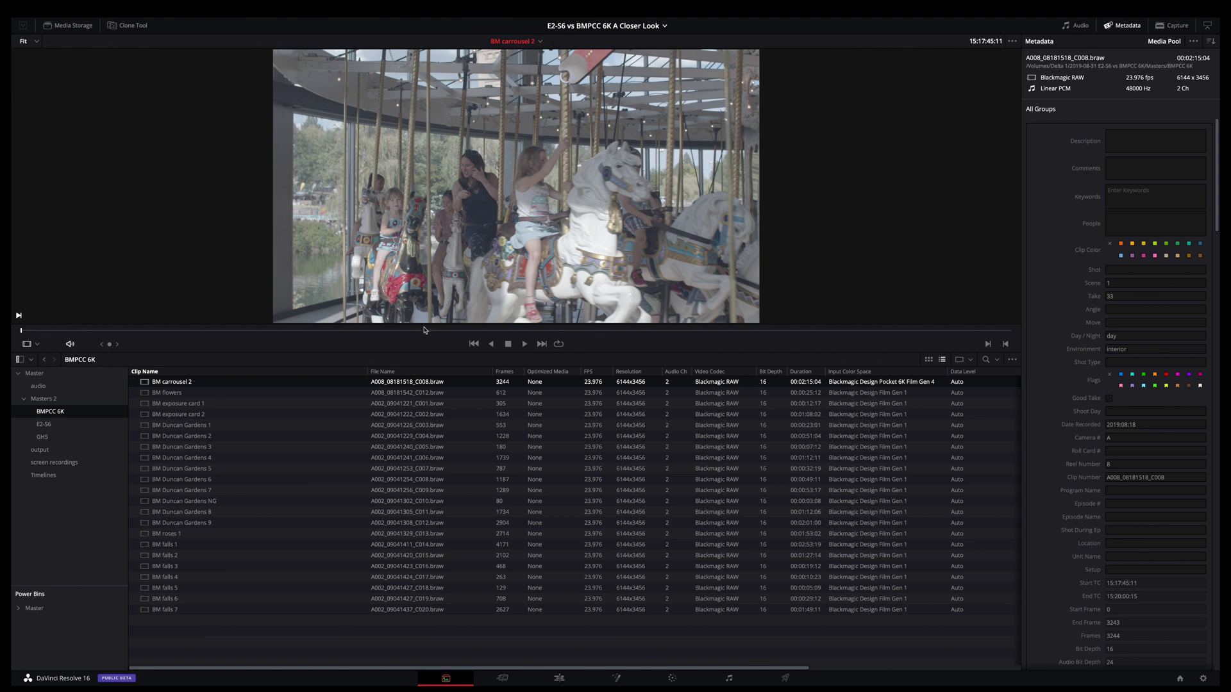
Step: Load BM flowers into the viewer and check its input colour space, Blackmagic Design Film Gen 1
click(459, 331)
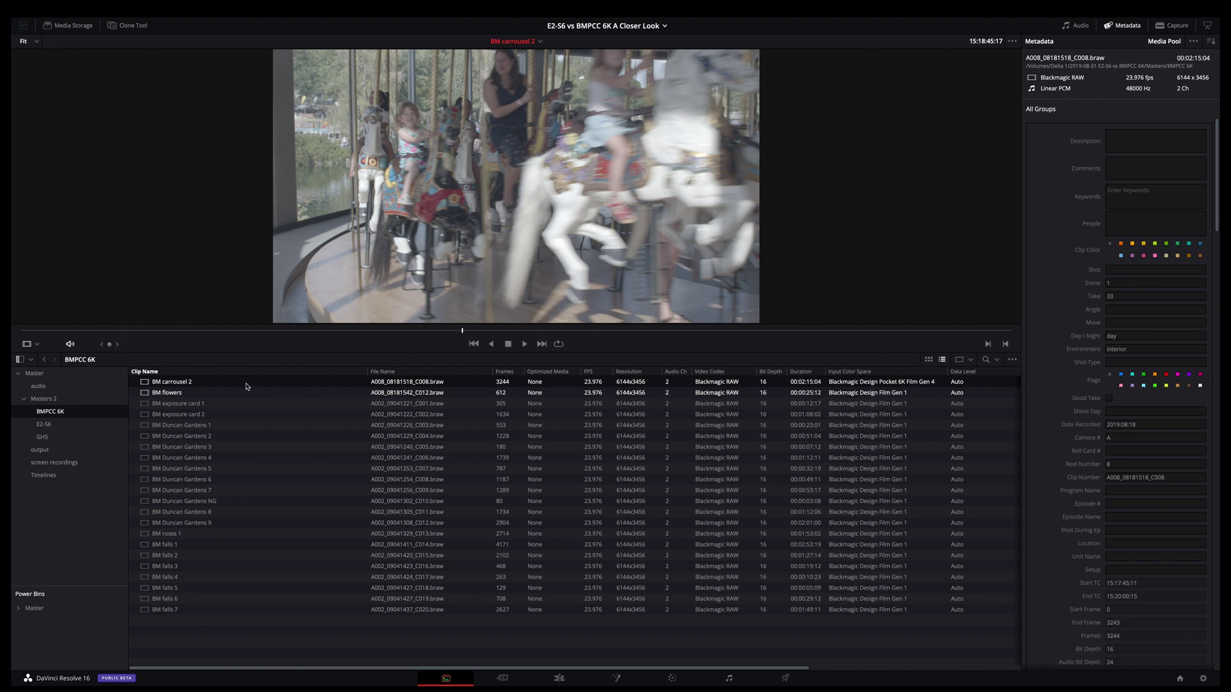
click(224, 393)
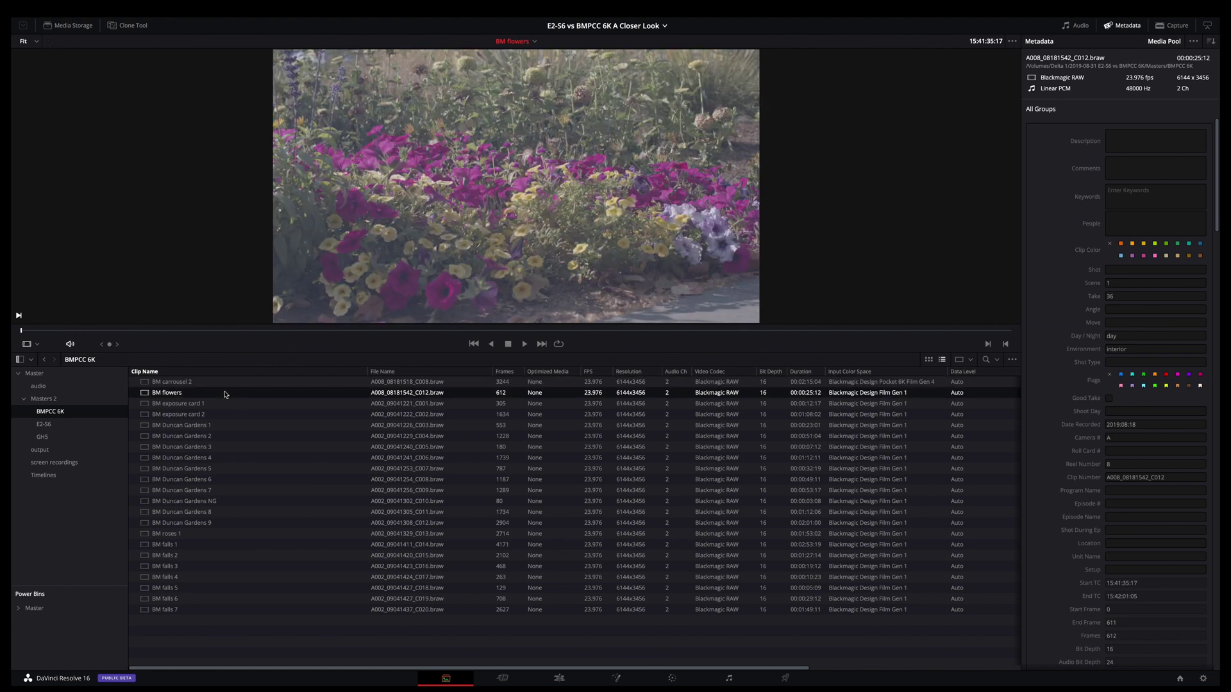
shift+click(206, 610)
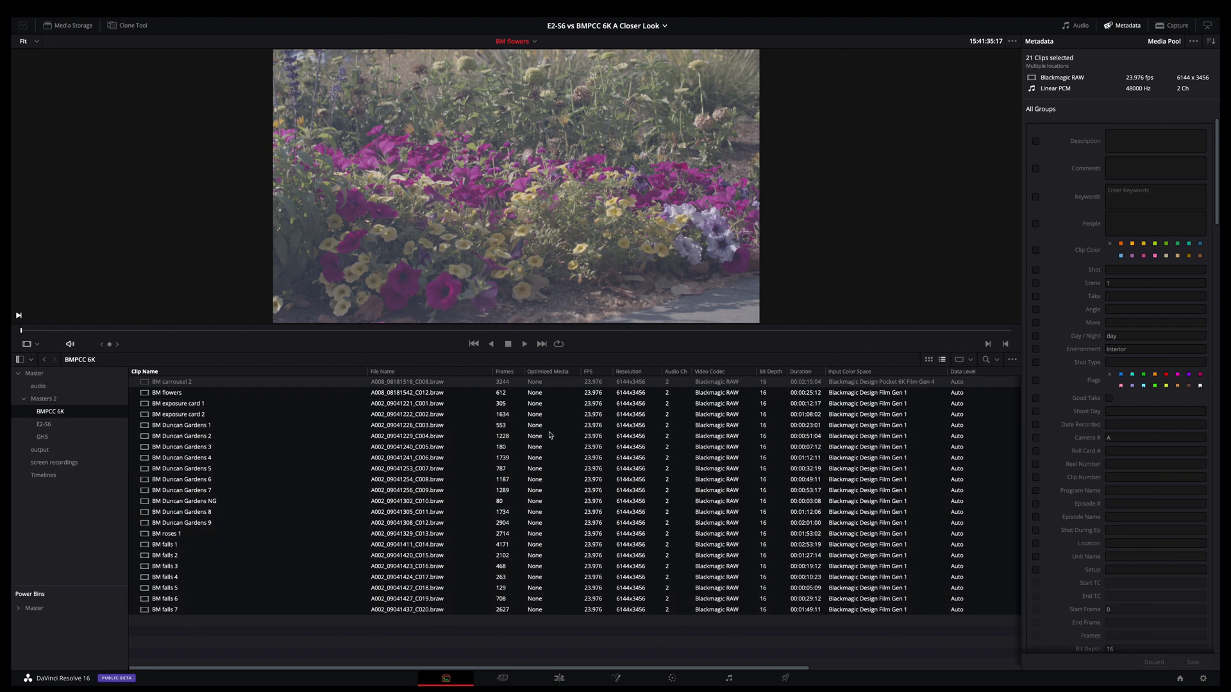
click(631, 392)
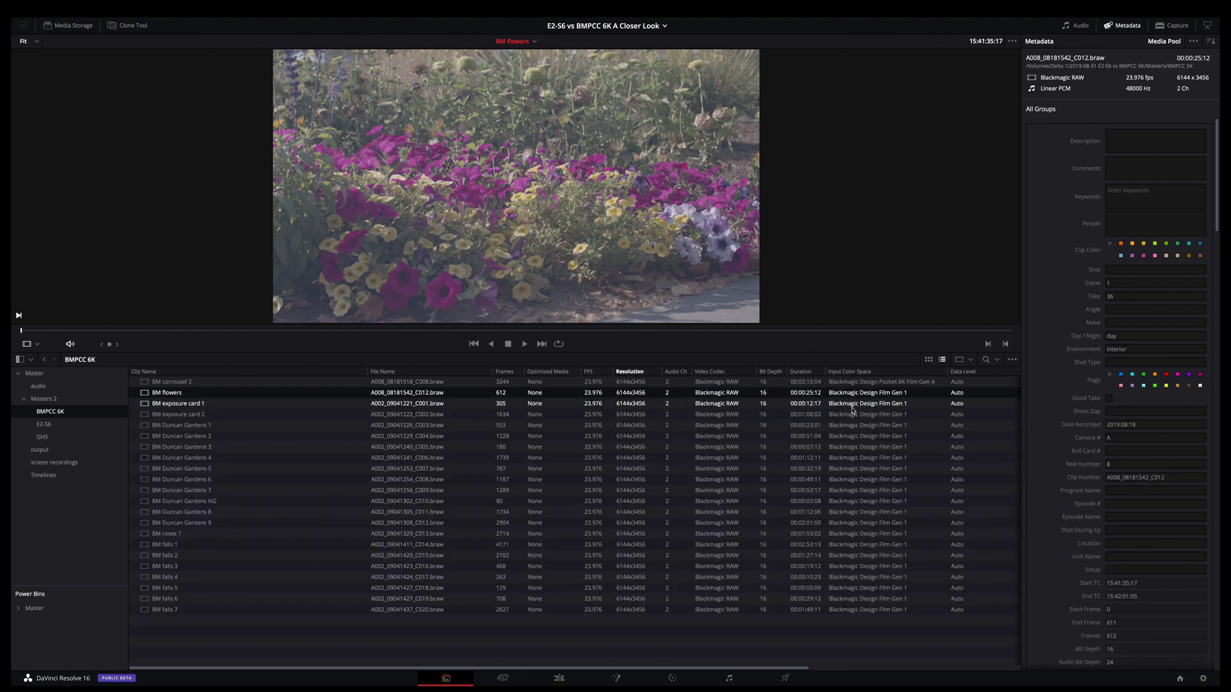
click(901, 398)
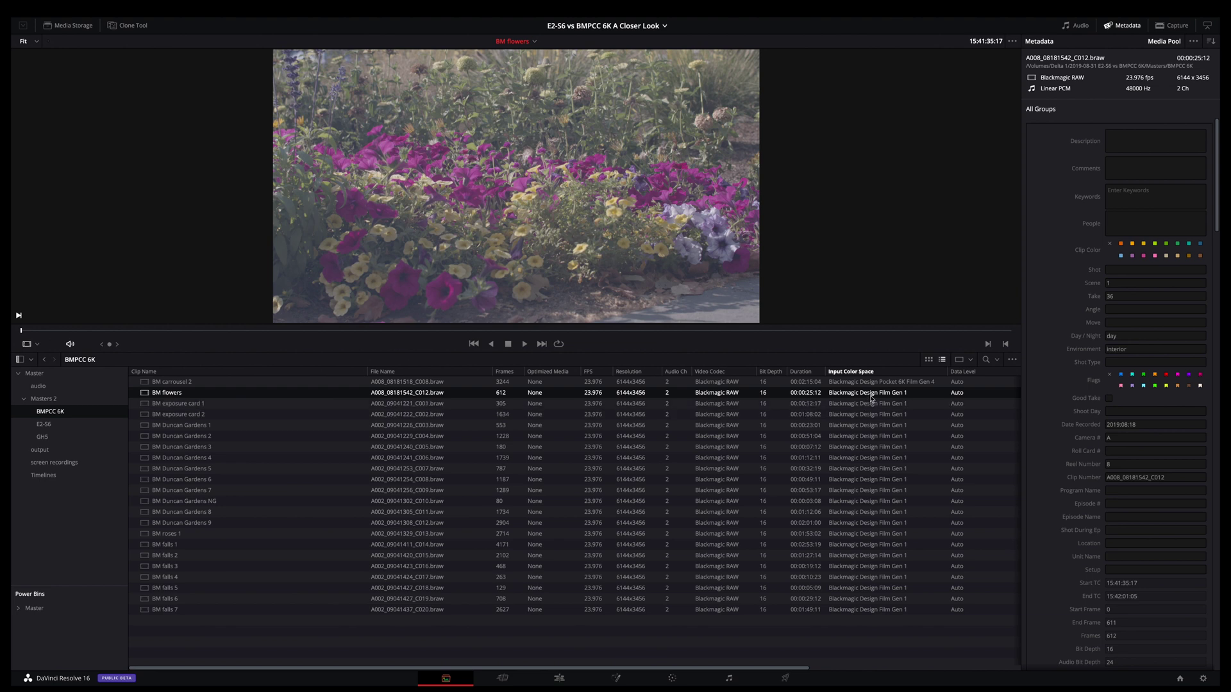
click(873, 403)
Step: Load the BM carrousel 2 clip back into the viewer
click(883, 384)
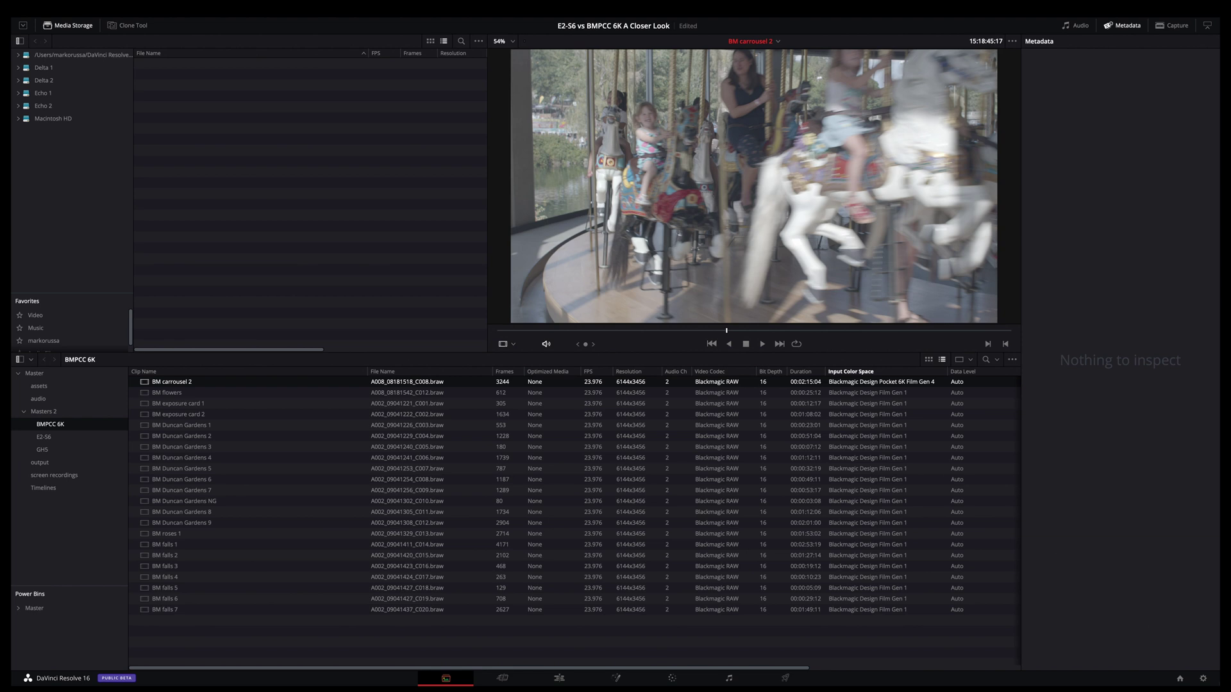
Step: Set colour science to DaVinci YRGB Color Managed, then bring the Resolve manual forward in Preview
key(shift+9)
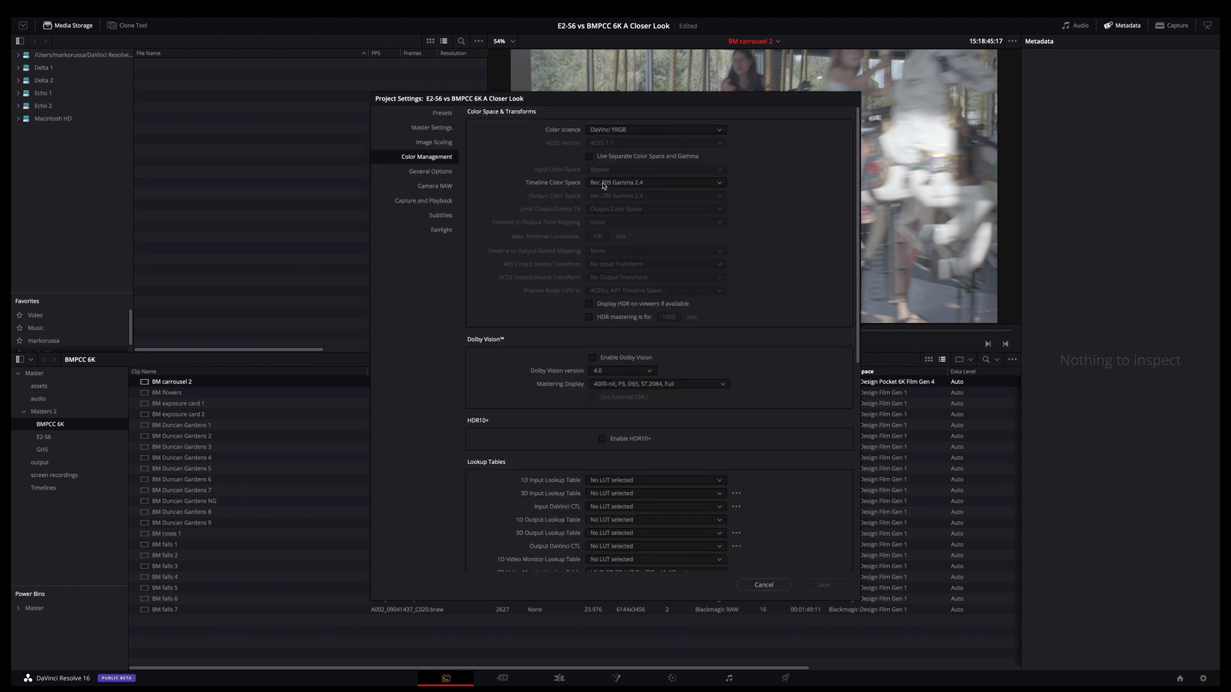
click(620, 132)
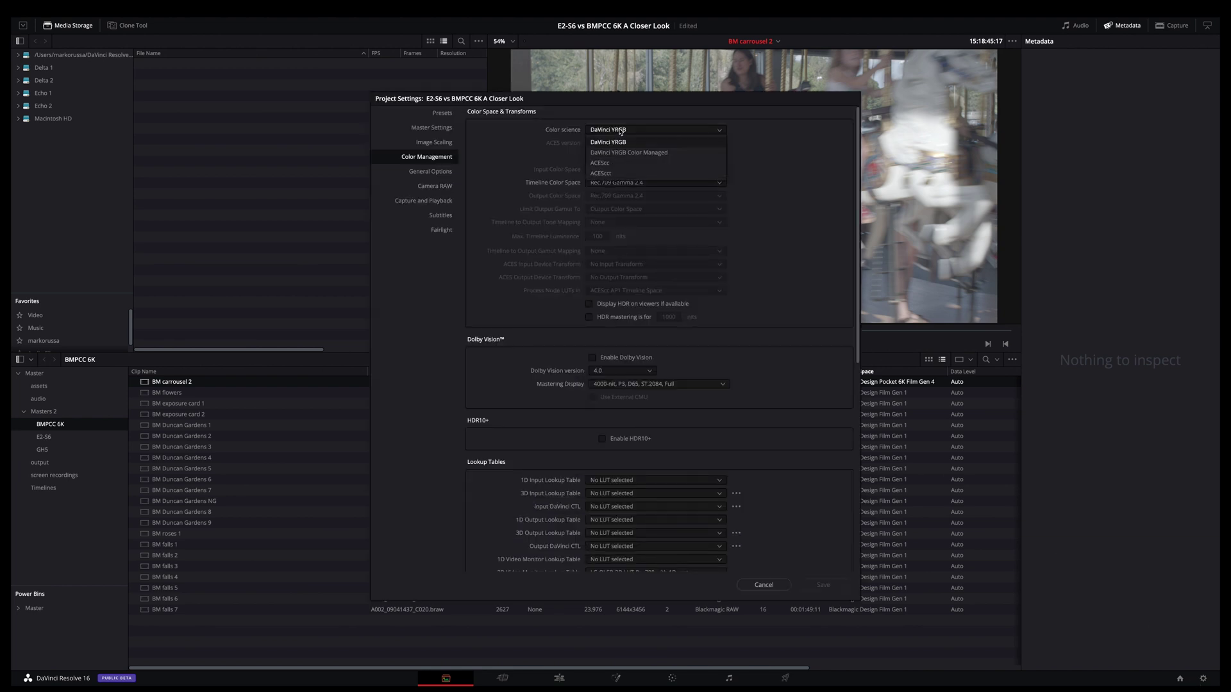
click(612, 154)
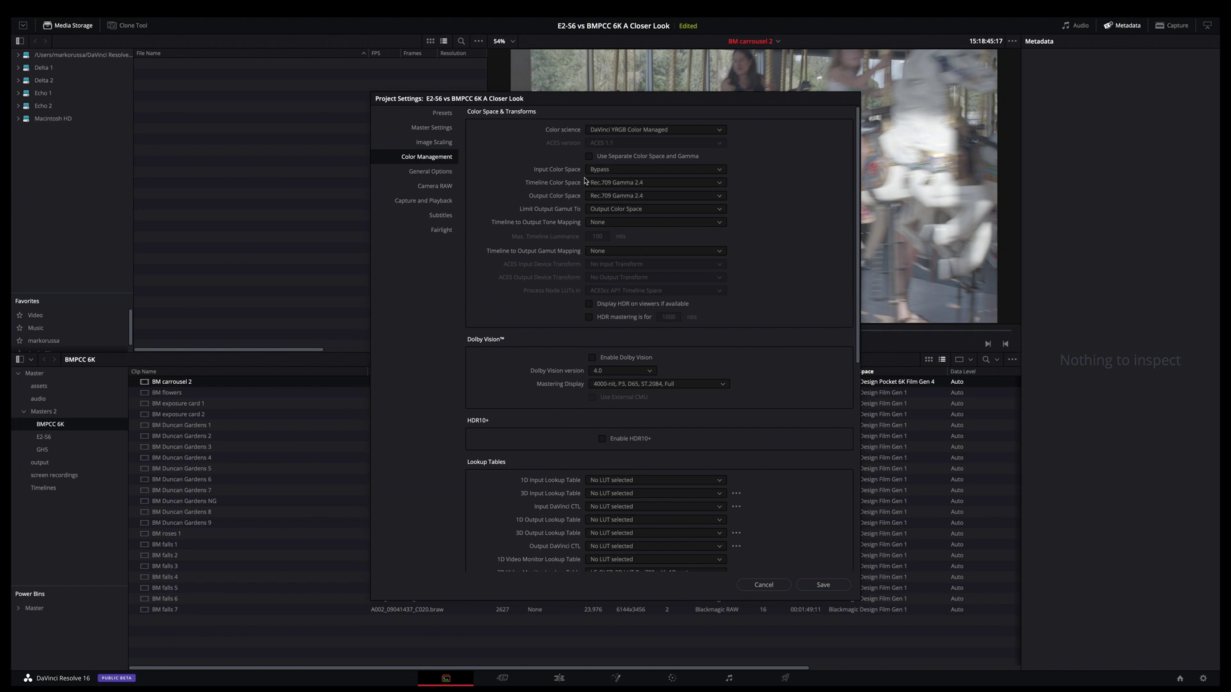
key(super+Tab)
key(super+Tab)
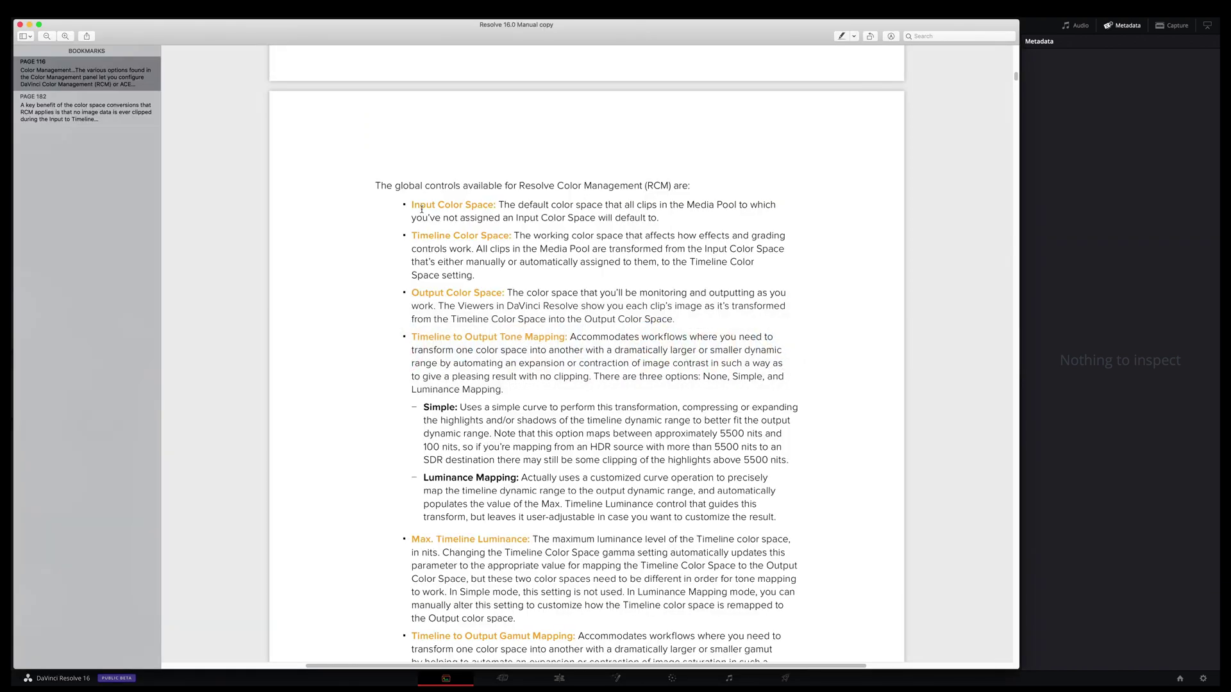
Step: Highlight the manual's Input Color Space definition and return to DaVinci Resolve
drag(498, 205, 658, 221)
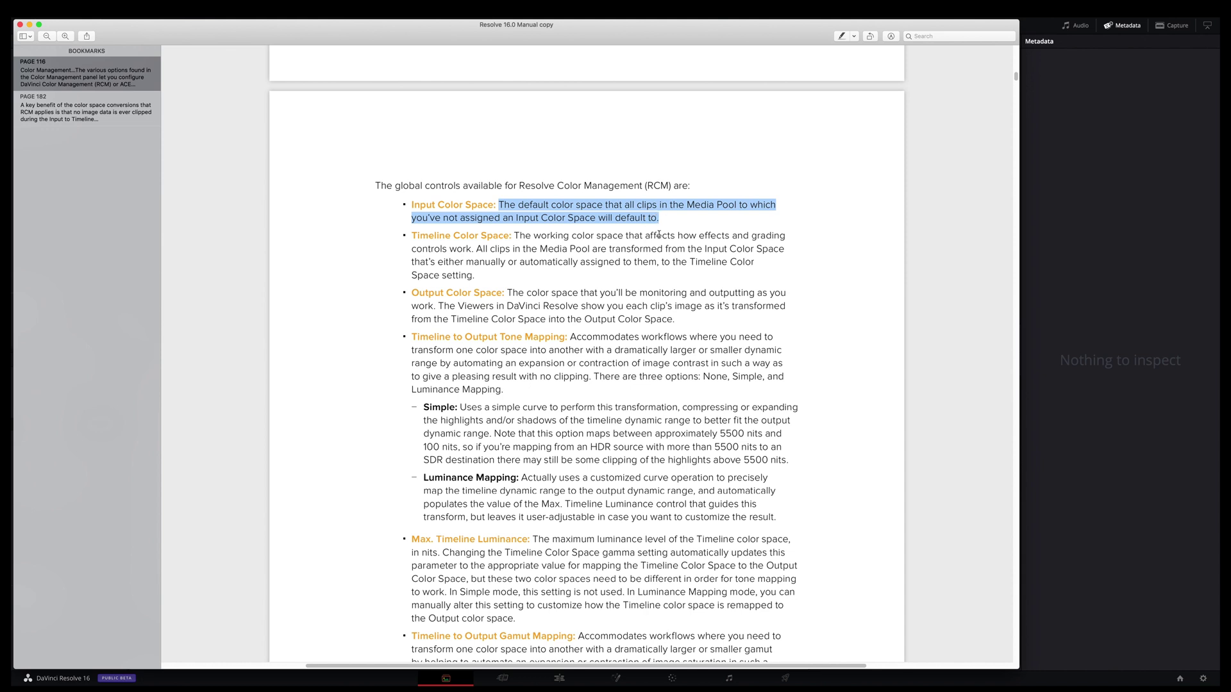
key(super+Tab)
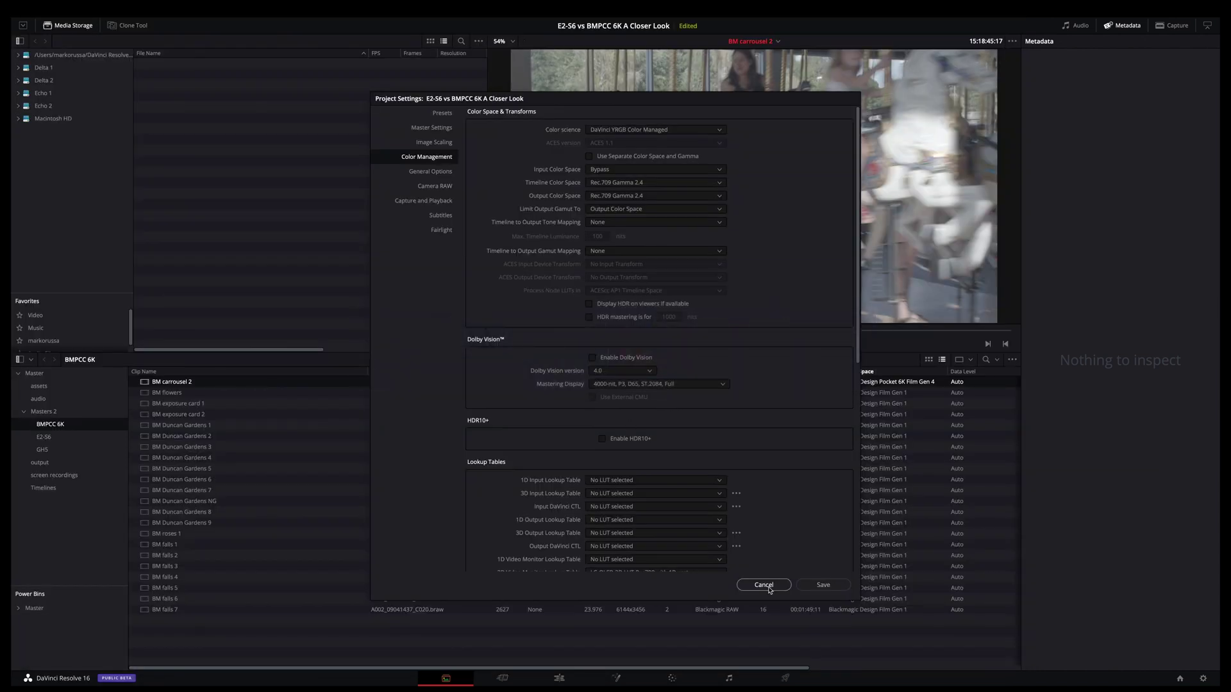
Step: Close Project Settings without saving and step through the BM flowers and BM carrousel 2 clips
click(763, 583)
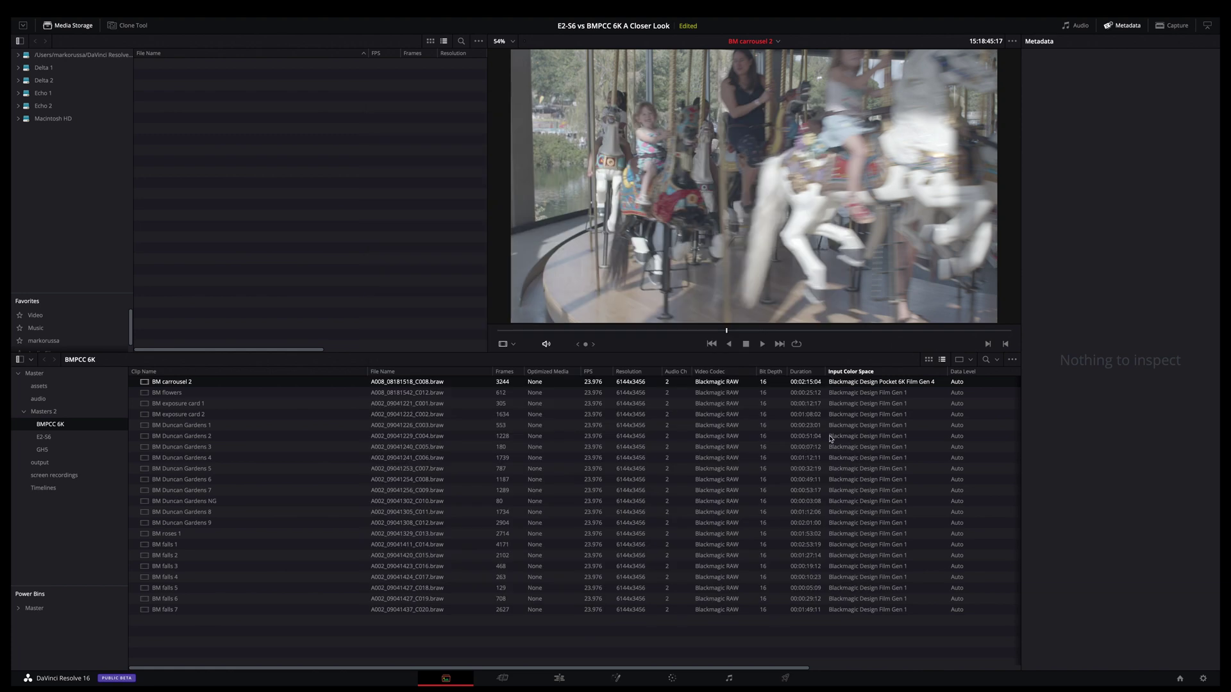
shift+click(847, 393)
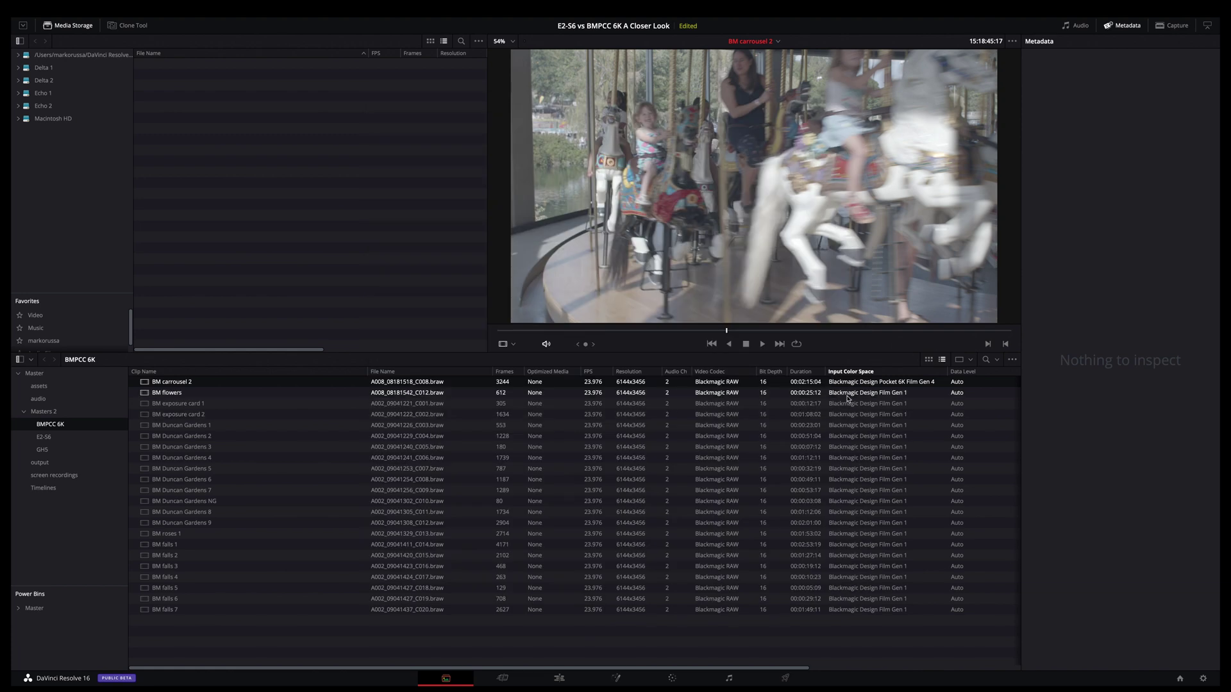
key(Down)
key(Down)
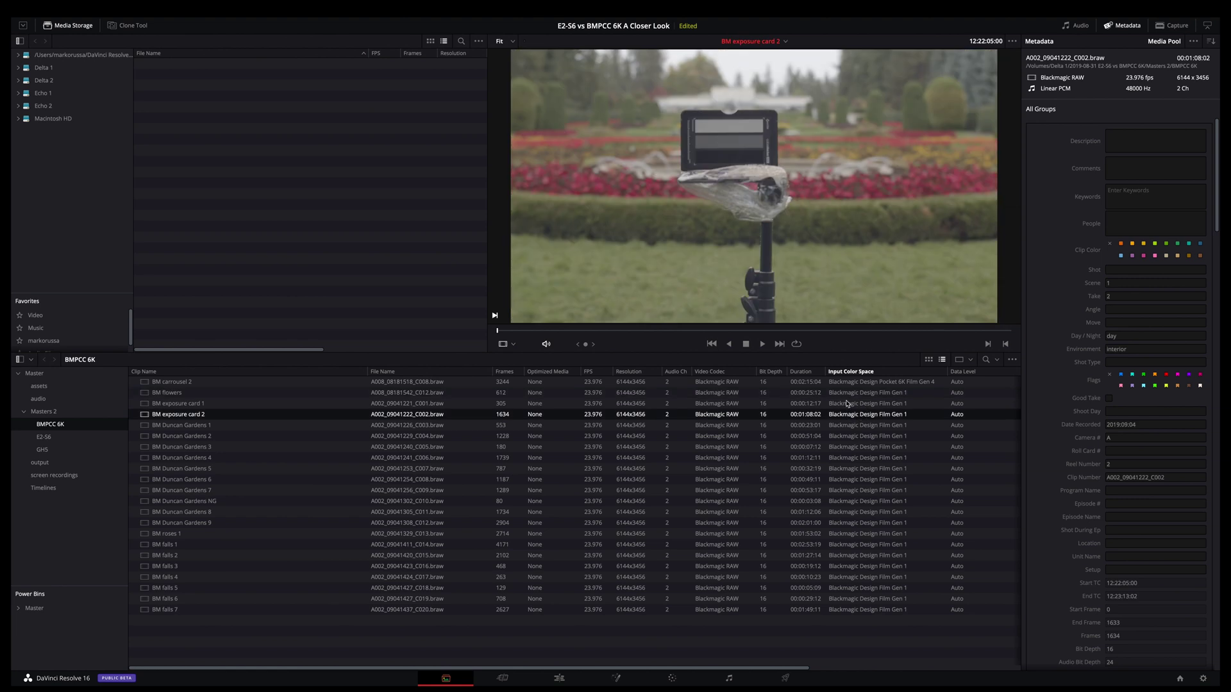
click(864, 394)
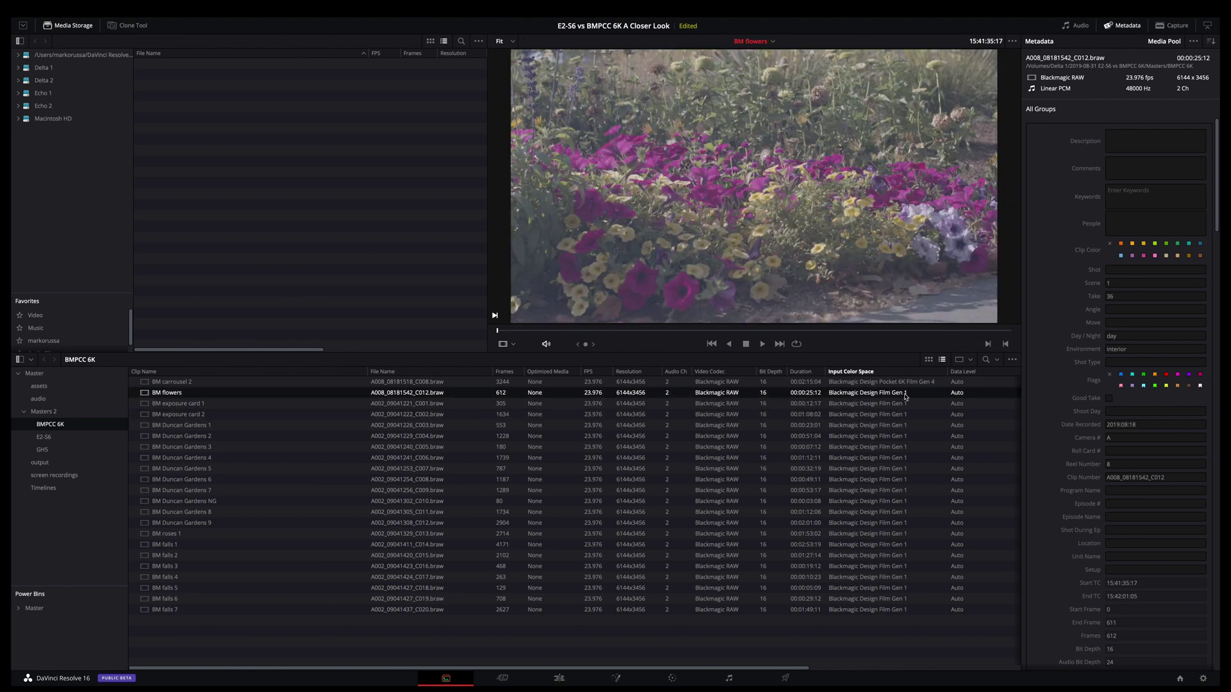
click(872, 383)
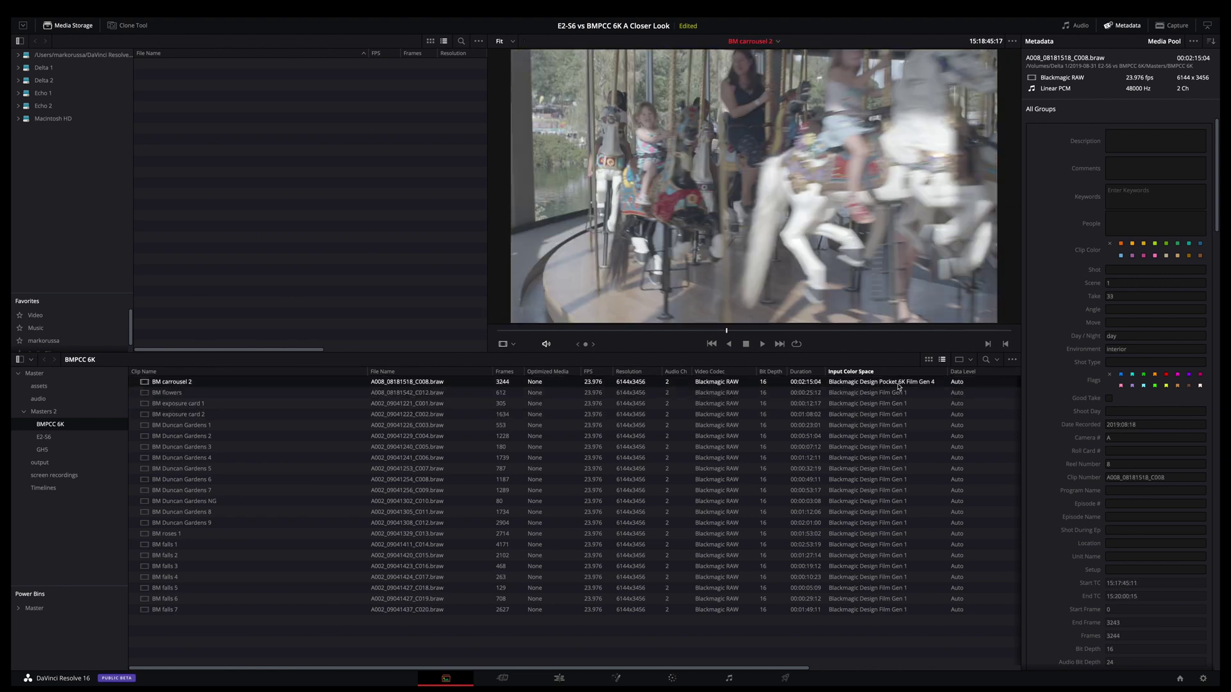
Step: Check BM carrousel 2's clip options, then reopen Project Settings to the colour science list
right_click(892, 383)
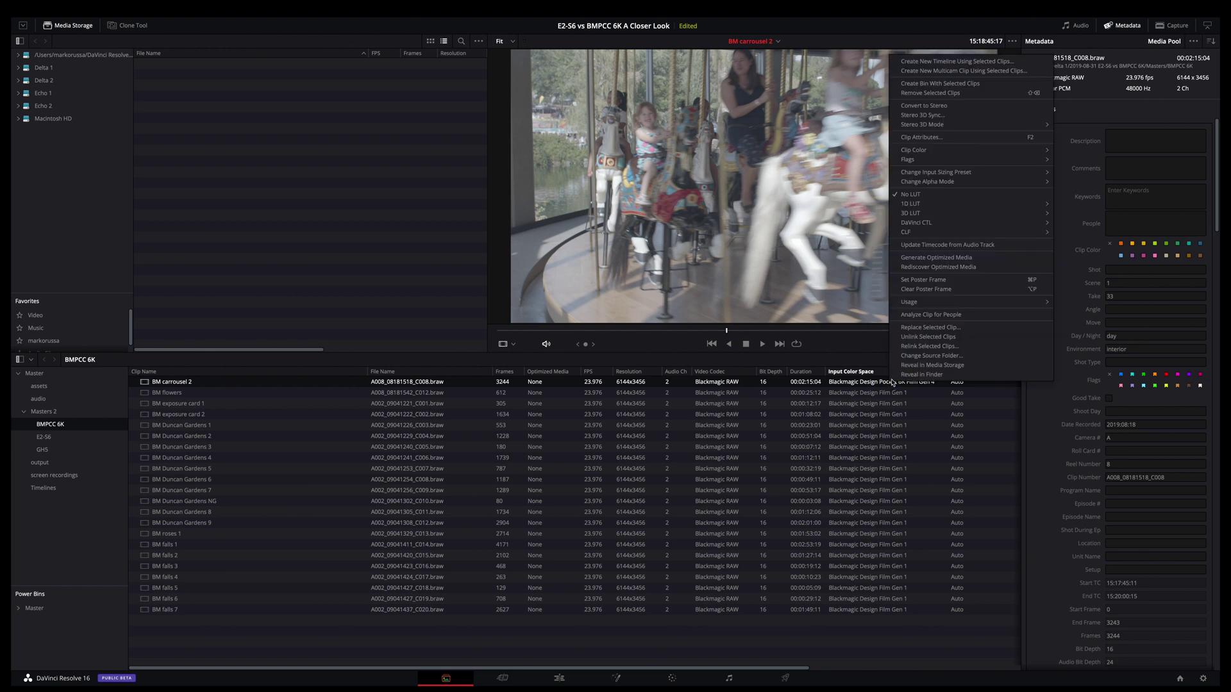
click(858, 385)
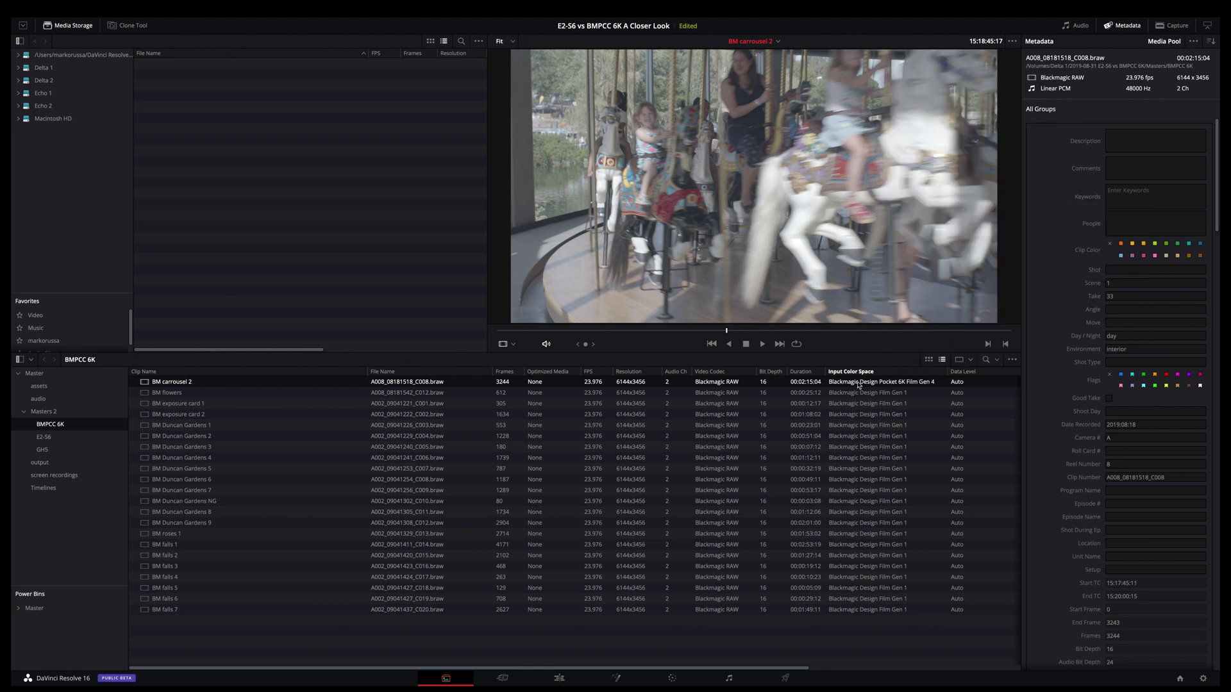
click(1202, 678)
click(635, 130)
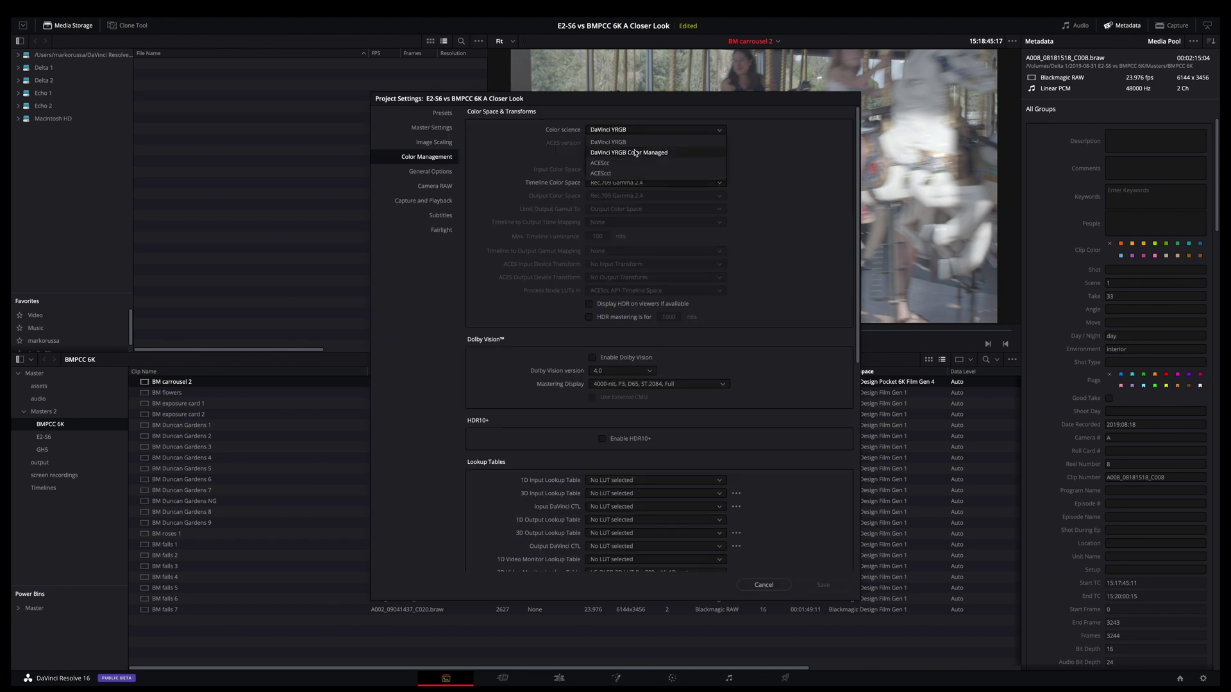
Step: Save DaVinci YRGB Color Managed as colour science, leaving BM carrousel 2's input colour space unchanged
click(635, 152)
click(823, 585)
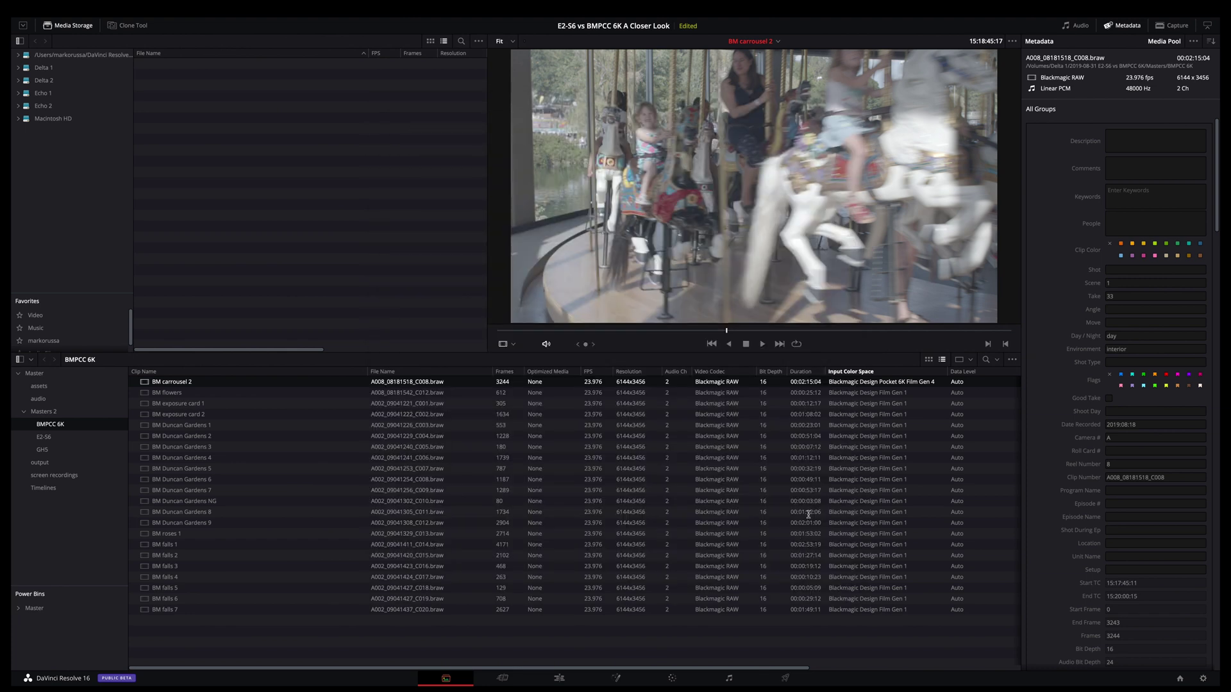
right_click(857, 382)
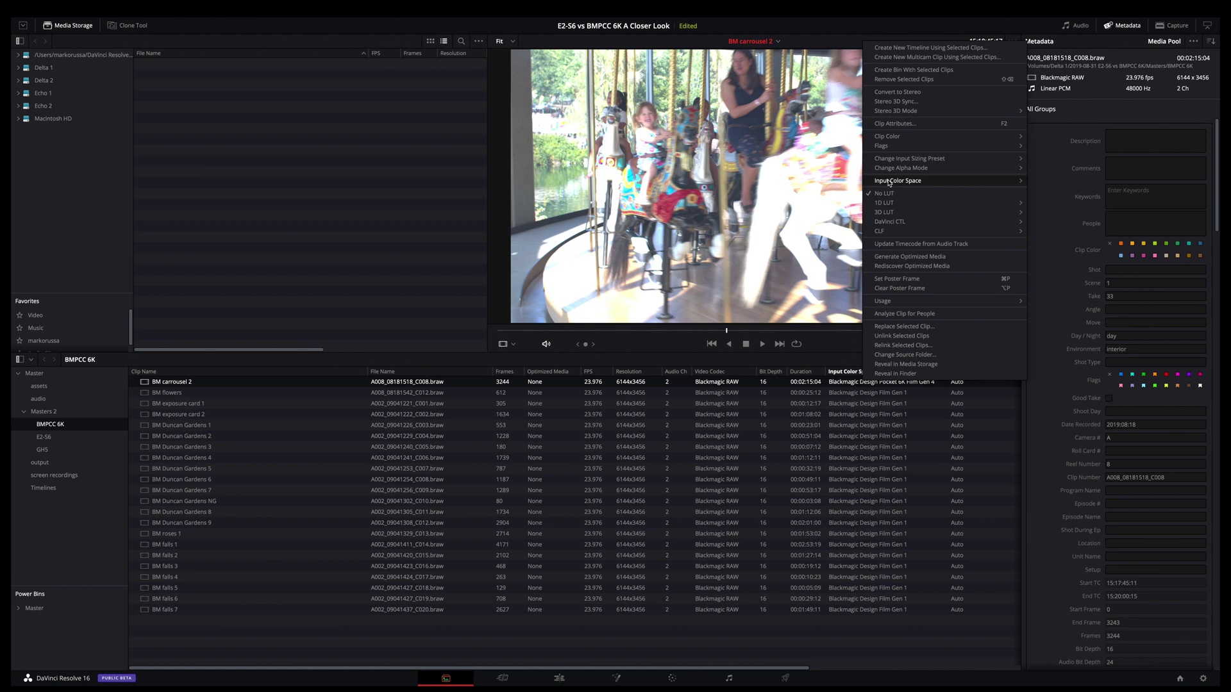
mouse_move(898, 181)
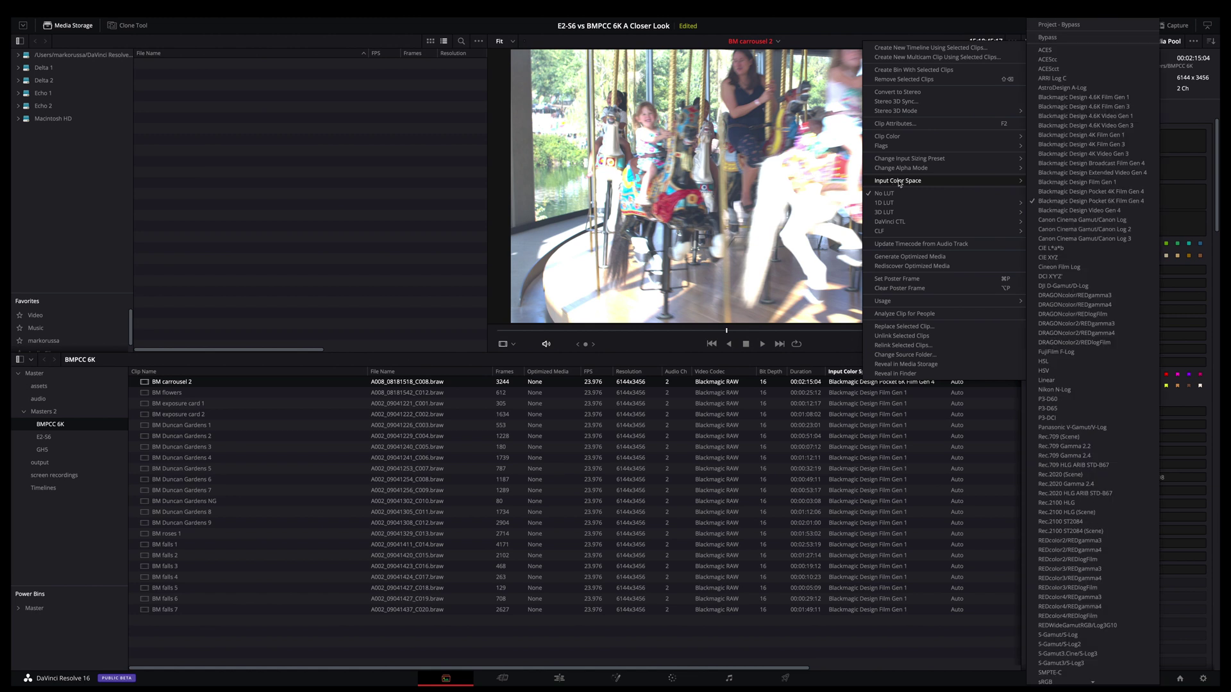
click(1066, 202)
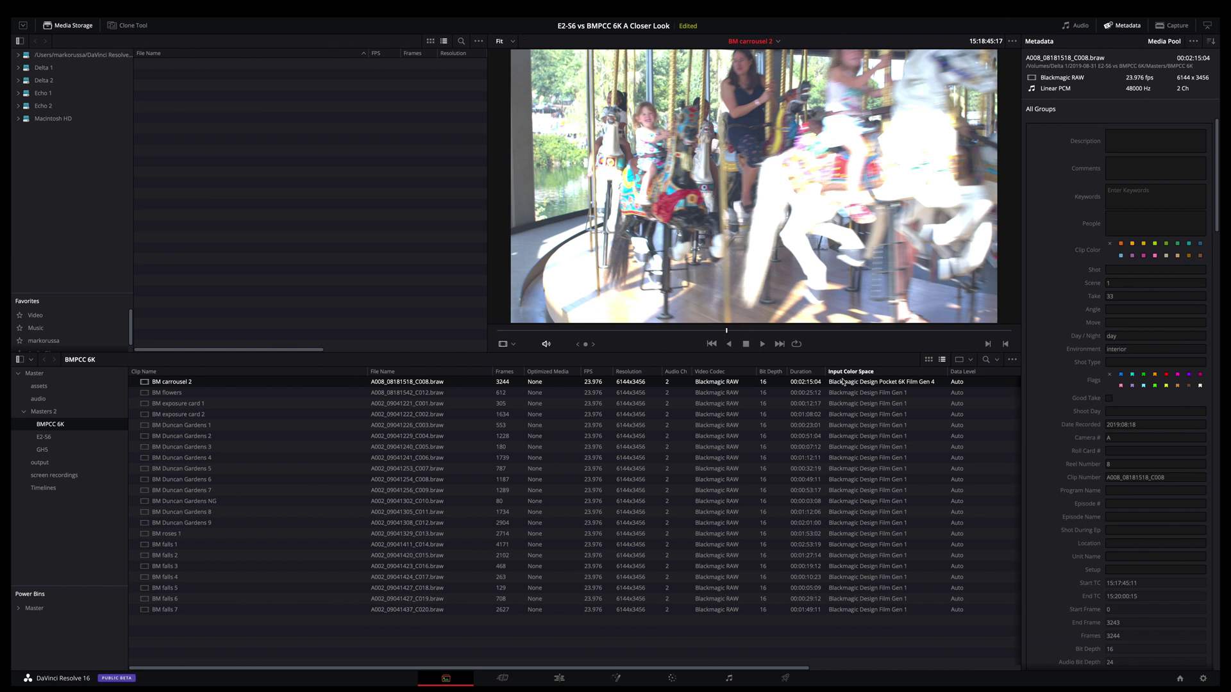
key(shift+9)
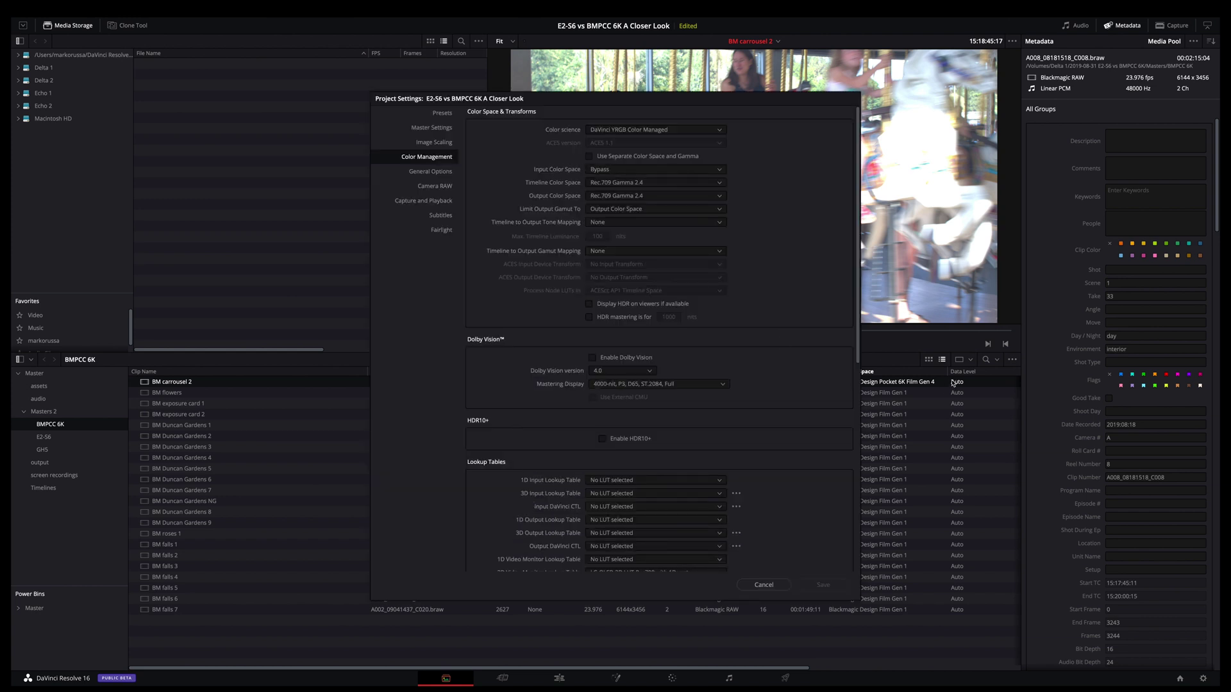
Step: Set the project input colour space to Blackmagic Design Pocket 6K Film Gen 4 and save
drag(747, 98, 665, 96)
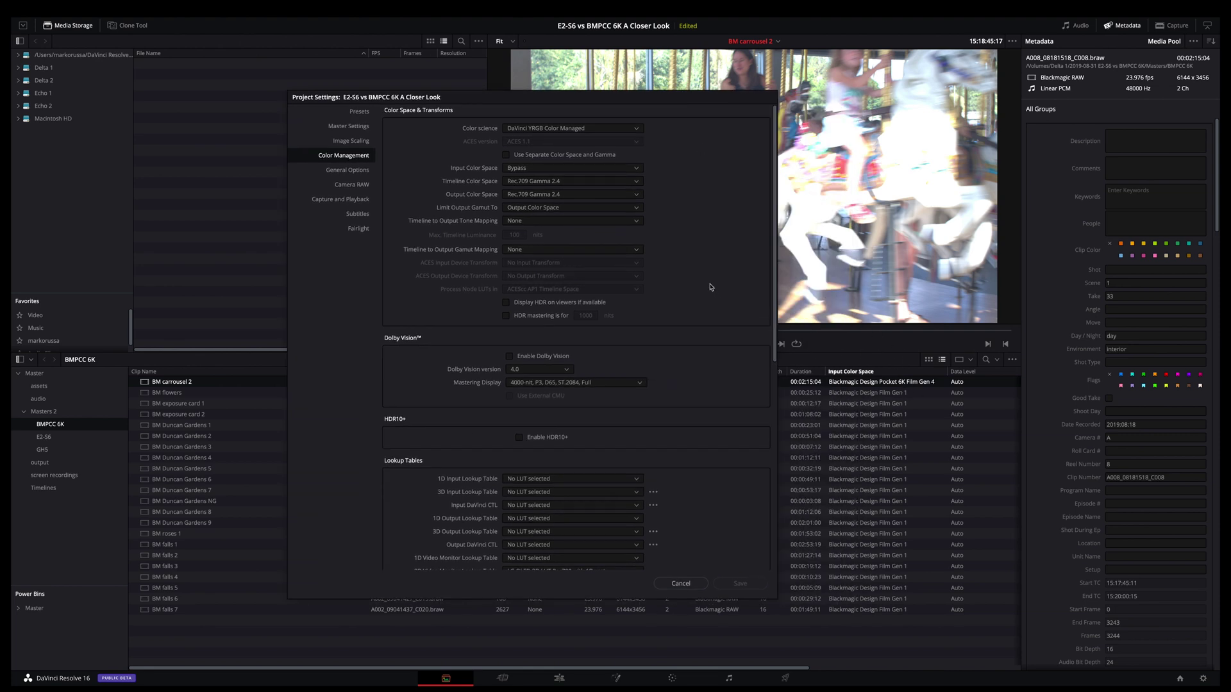
click(542, 169)
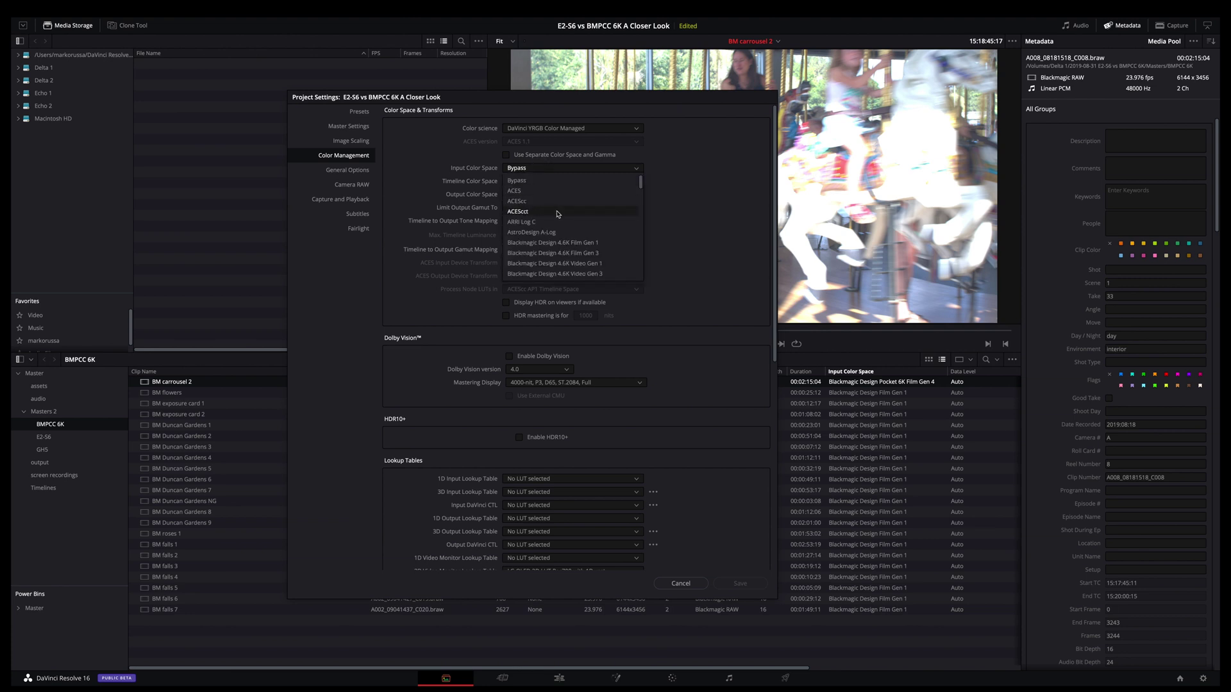
scroll(564, 238, down, 4)
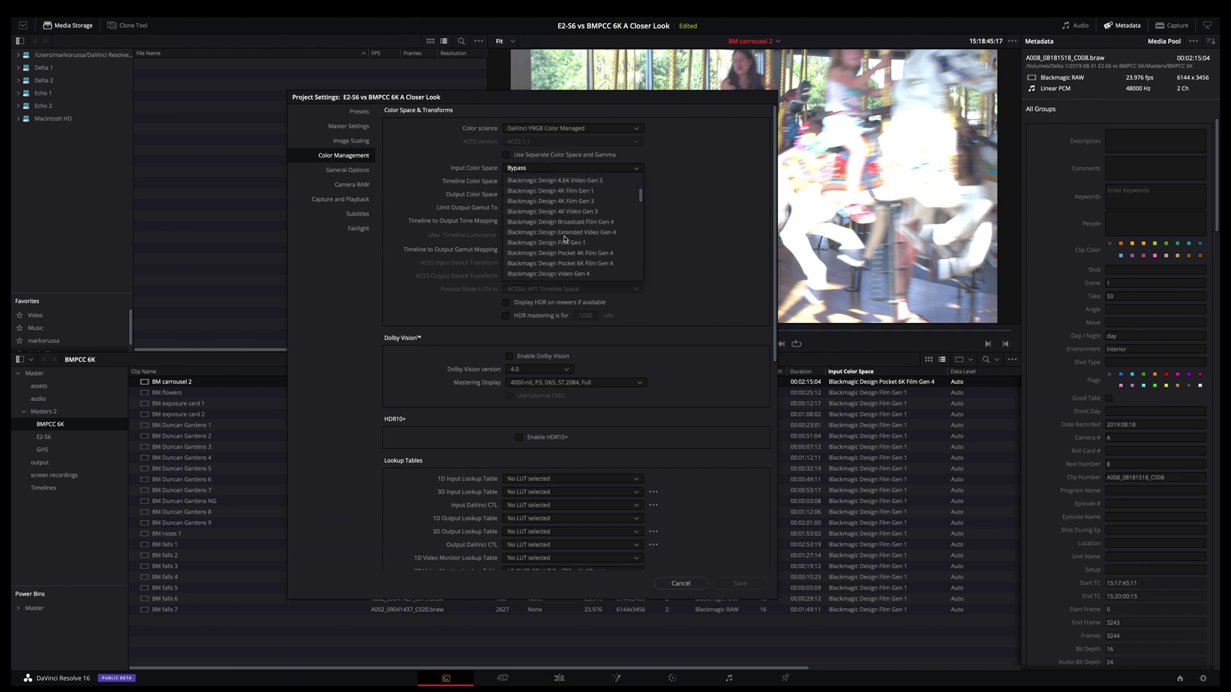
click(580, 243)
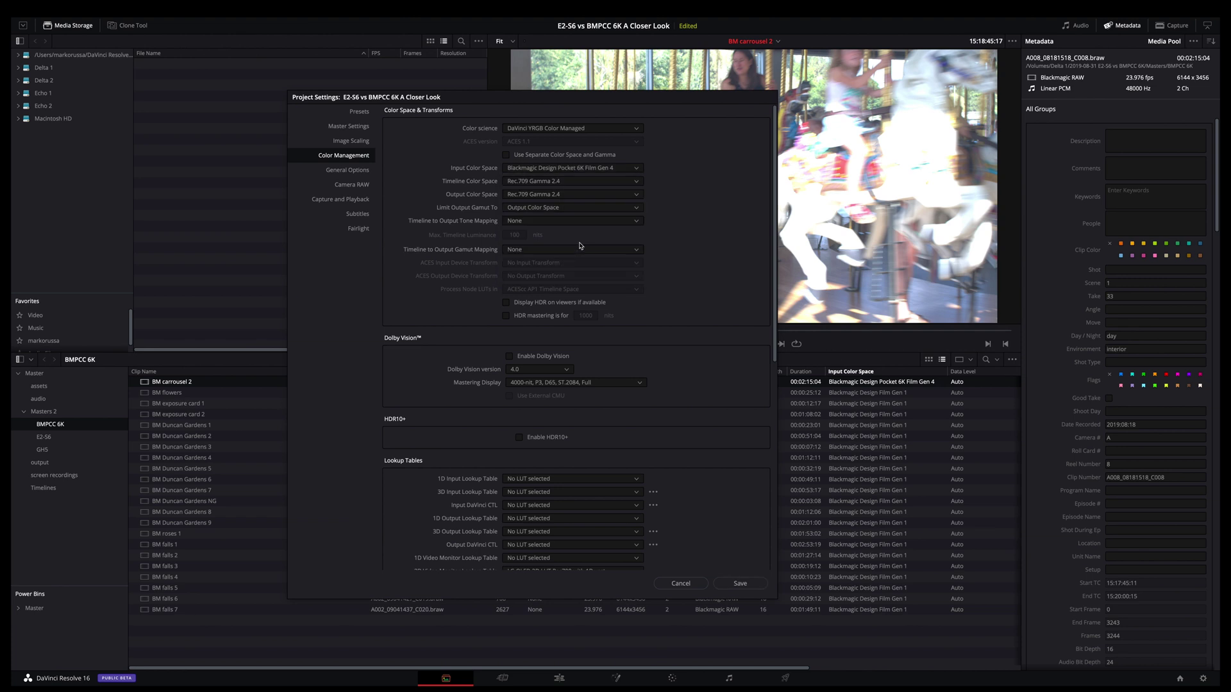
click(741, 584)
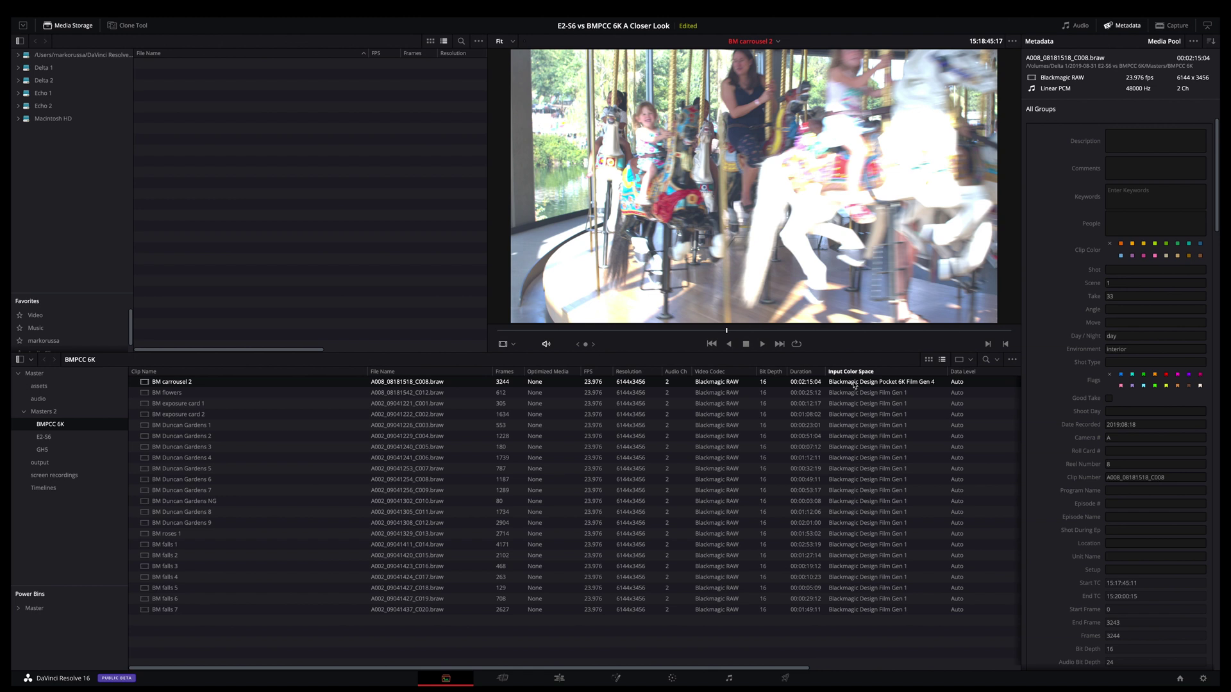
key(shift+9)
Step: Choose Rec.709 Gamma 2.4 as the project's input colour space
click(634, 172)
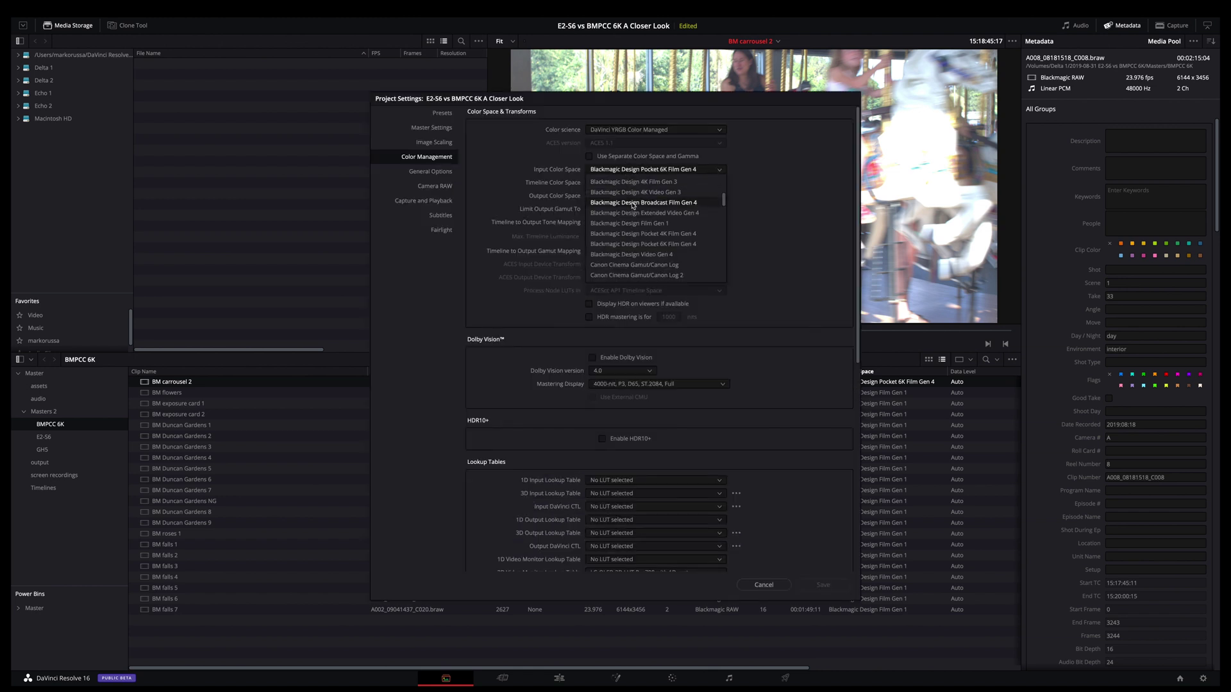
scroll(632, 205, down, 5)
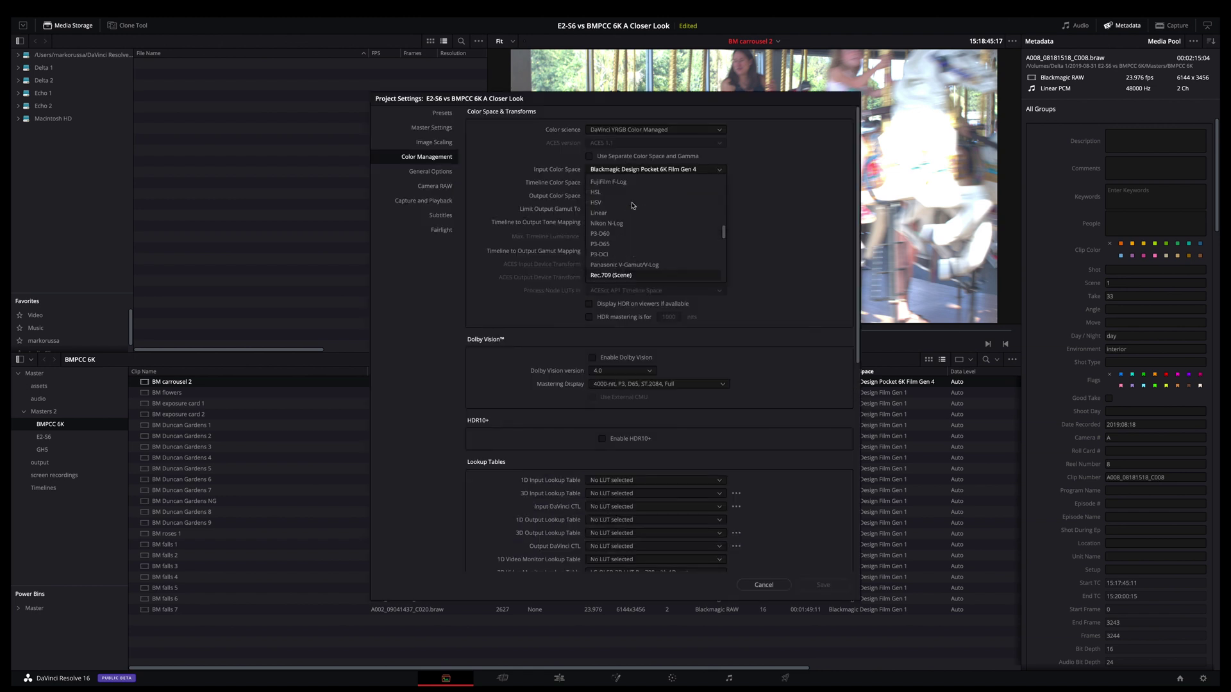
scroll(632, 205, down, 3)
click(632, 205)
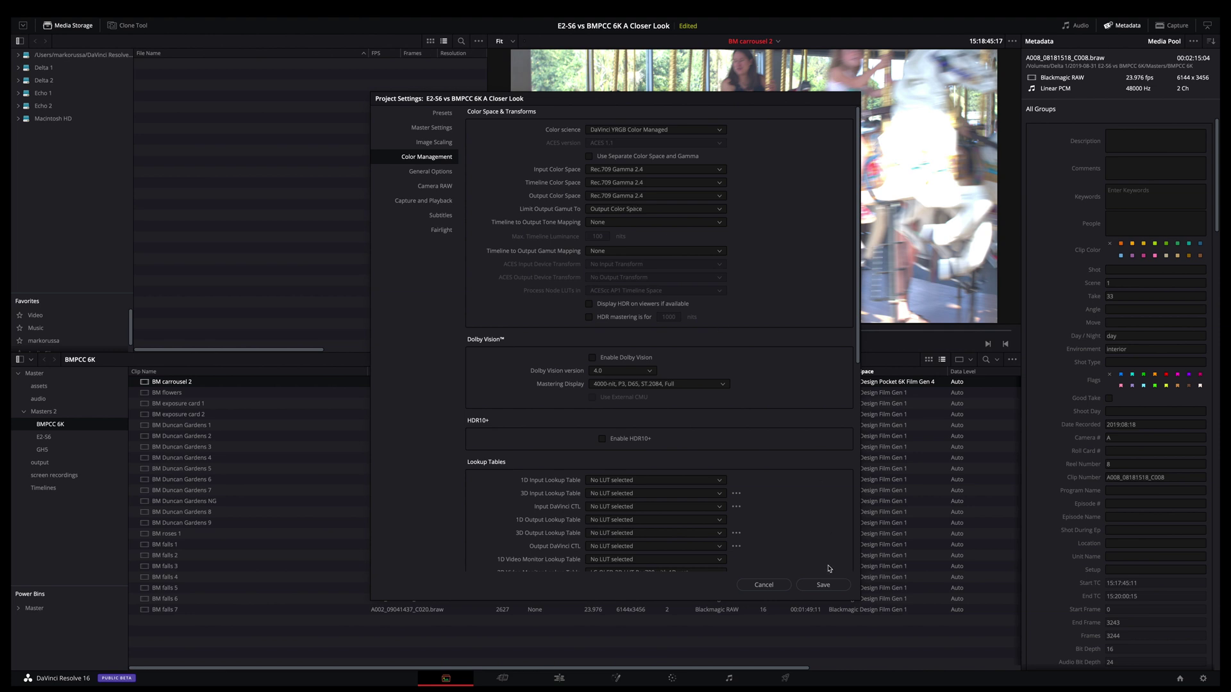
Step: Toggle colour science to DaVinci YRGB and back to DaVinci YRGB Color Managed, then save
click(619, 133)
click(615, 141)
click(620, 132)
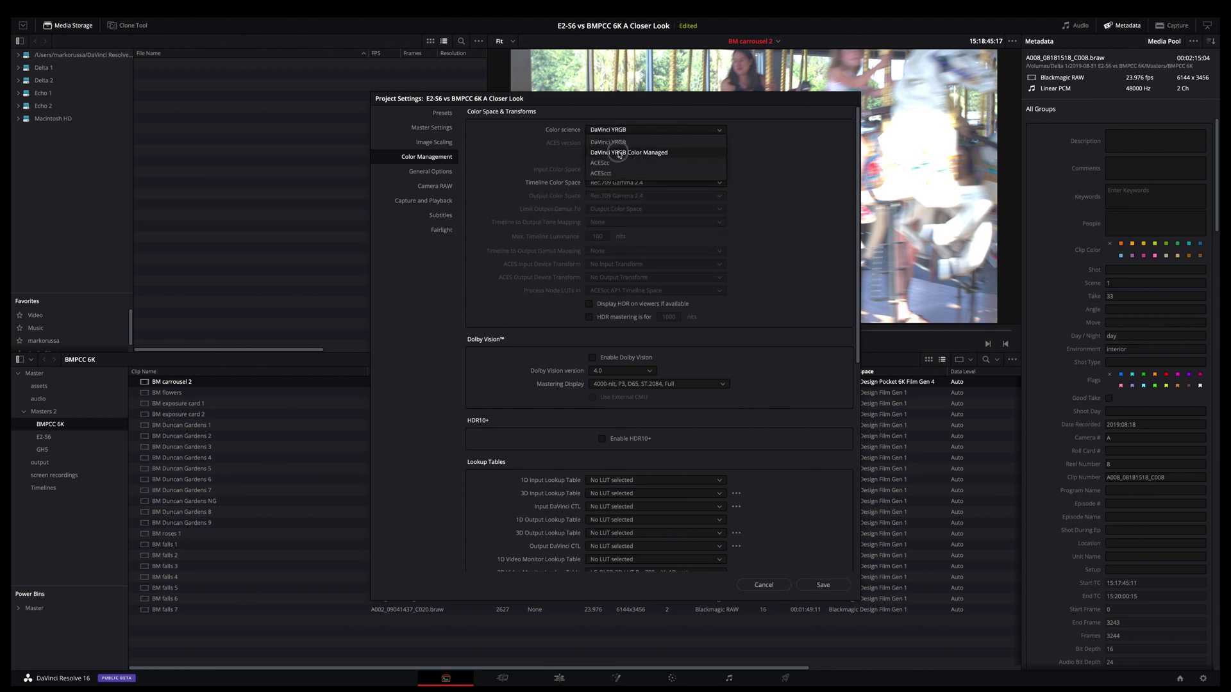
click(619, 152)
click(838, 583)
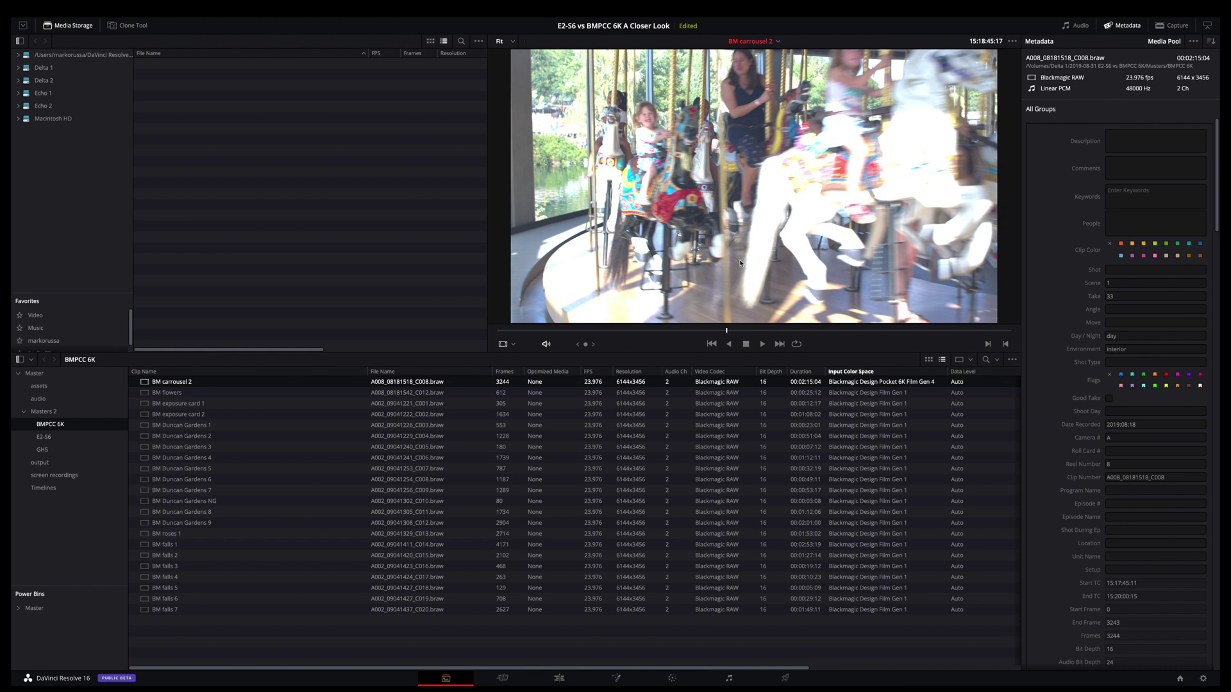
key(shift+9)
click(530, 145)
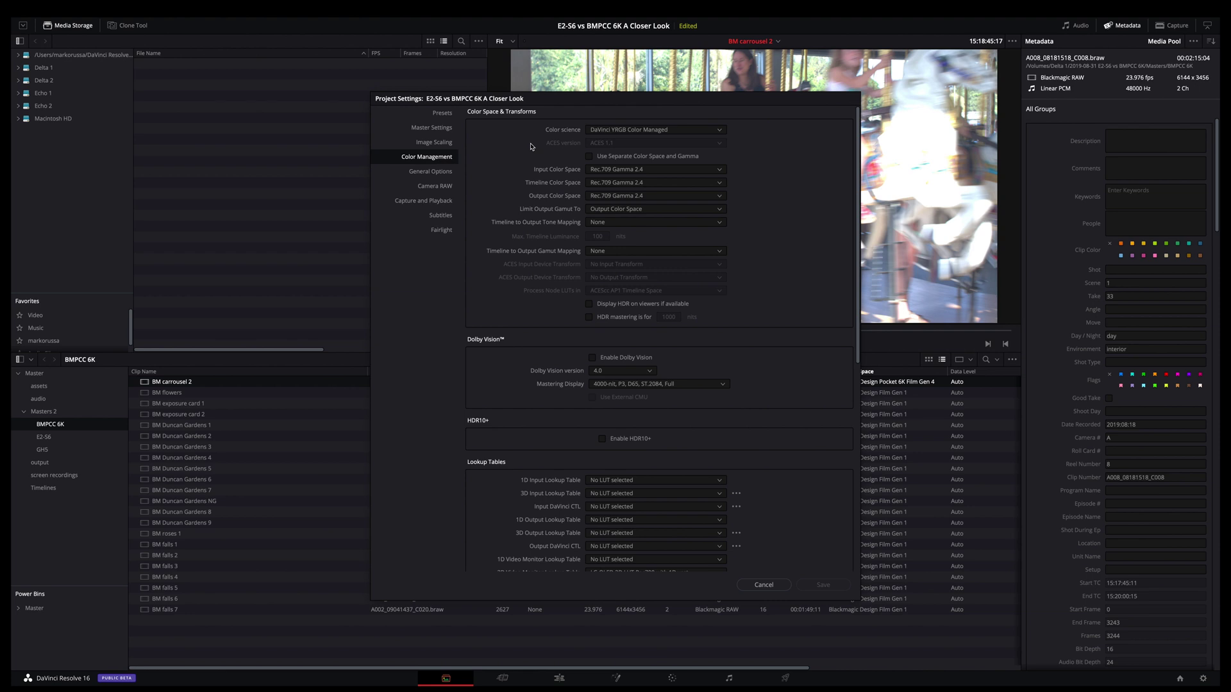
click(763, 584)
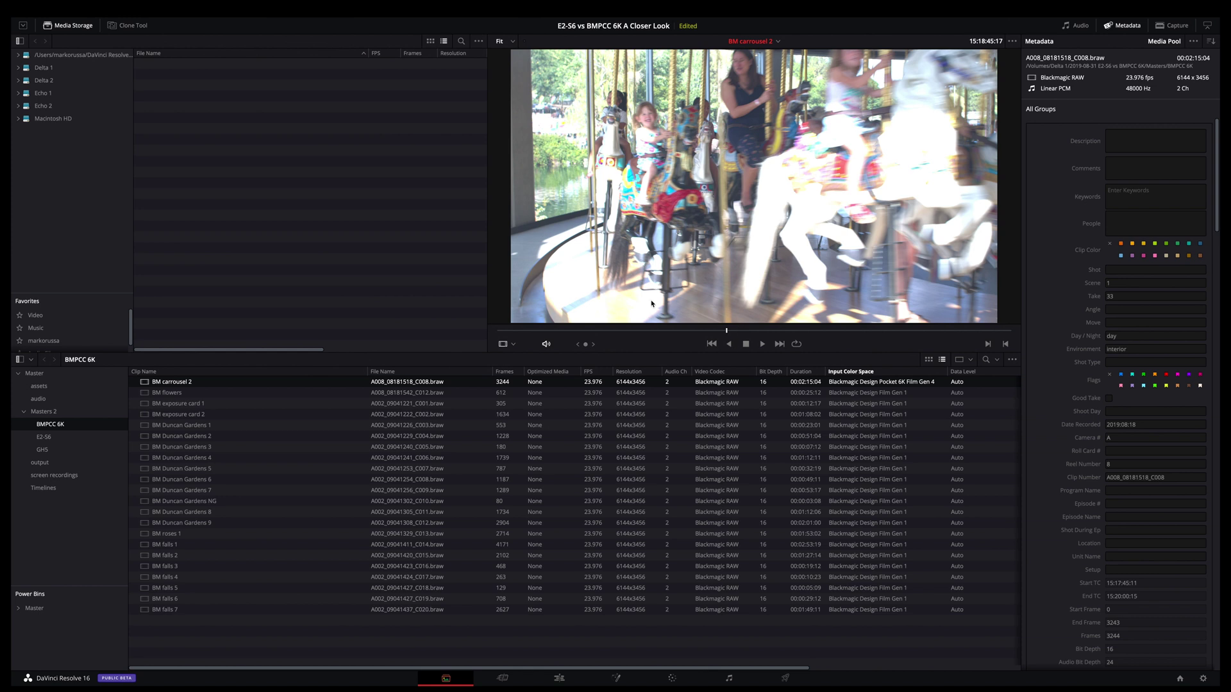
key(super+Tab)
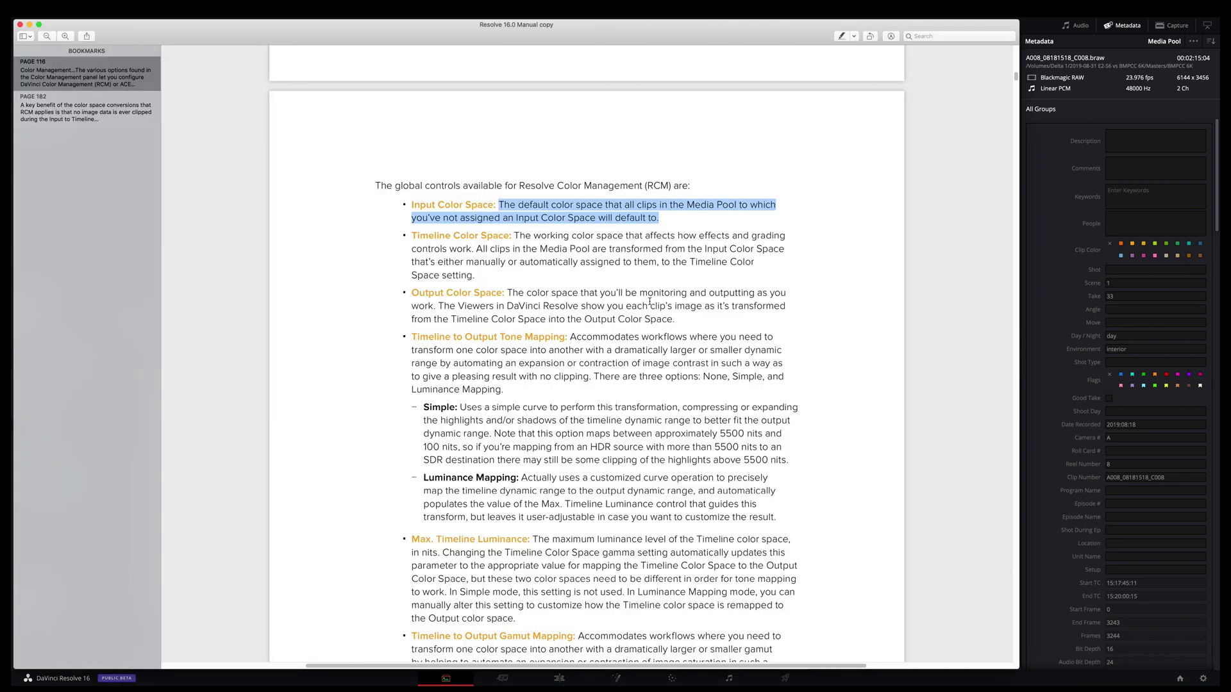
drag(659, 218, 499, 204)
key(super+Tab)
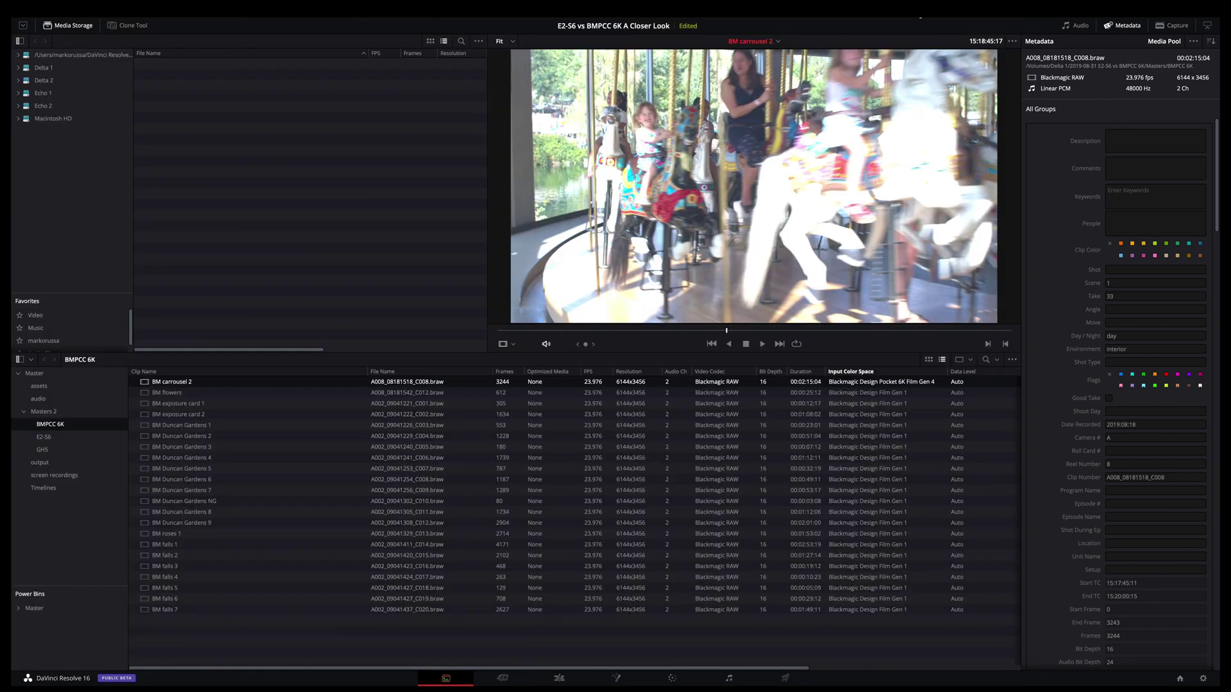